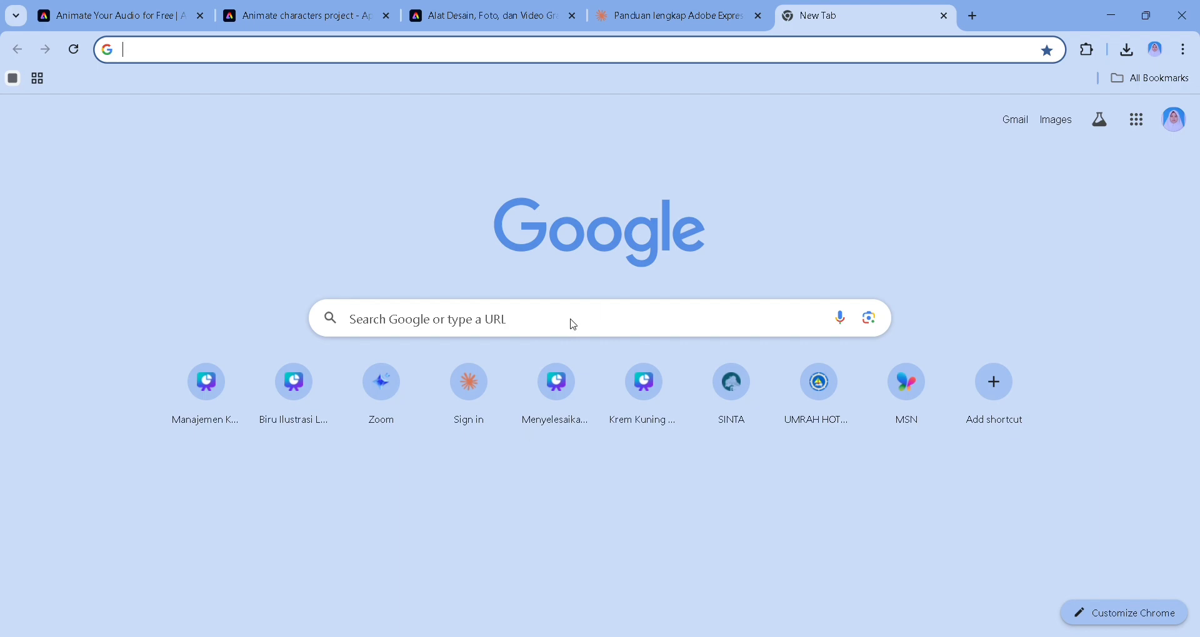
# - Search Google for "adobe express"
pyautogui.click(932, 159)
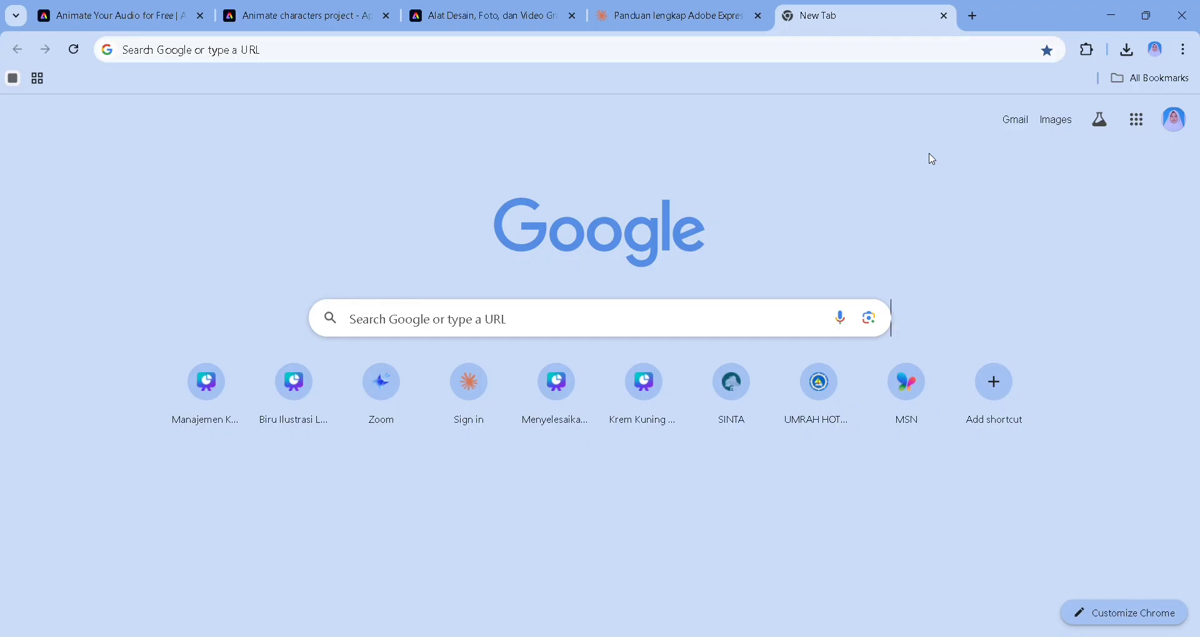
pyautogui.click(631, 329)
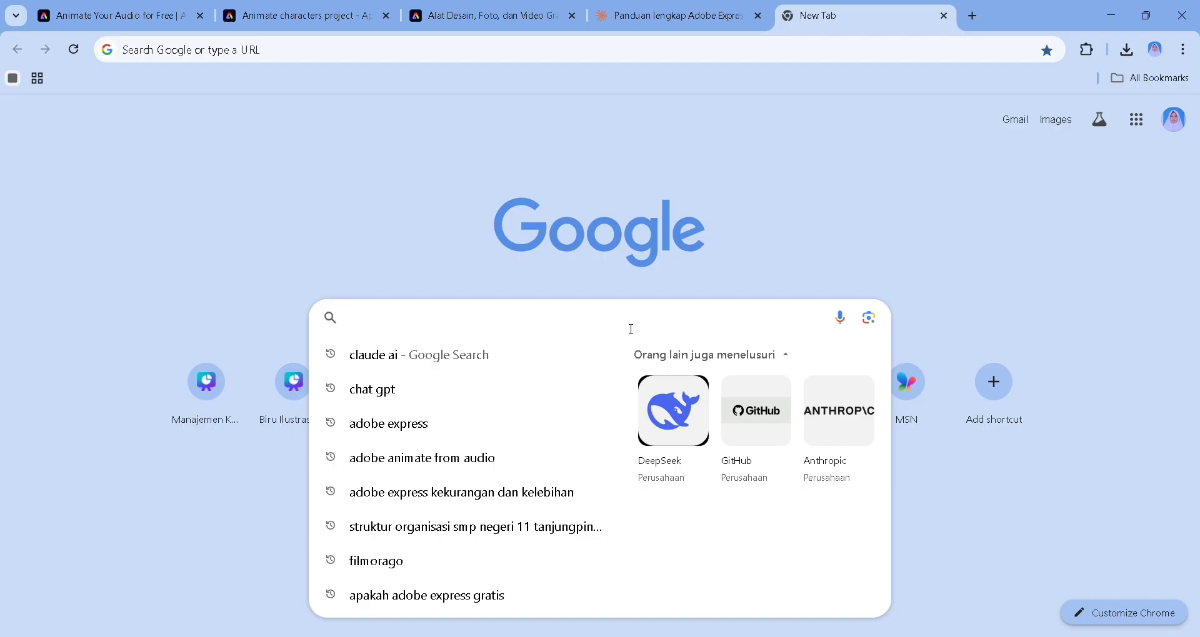
pyautogui.write('adobe ')
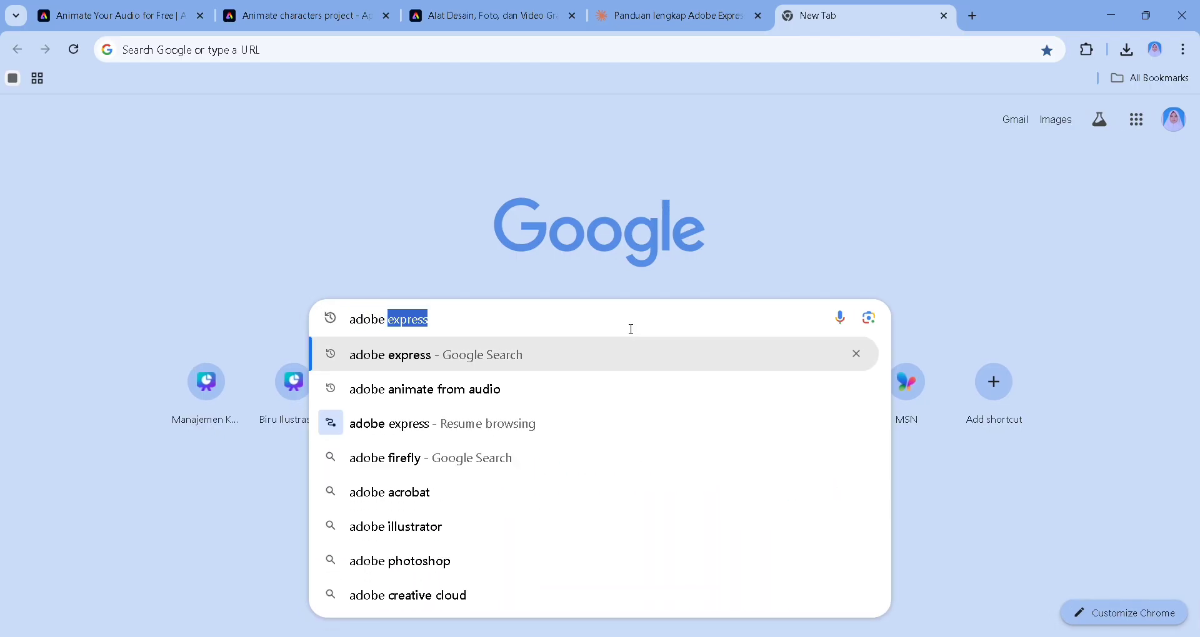
pyautogui.write('express')
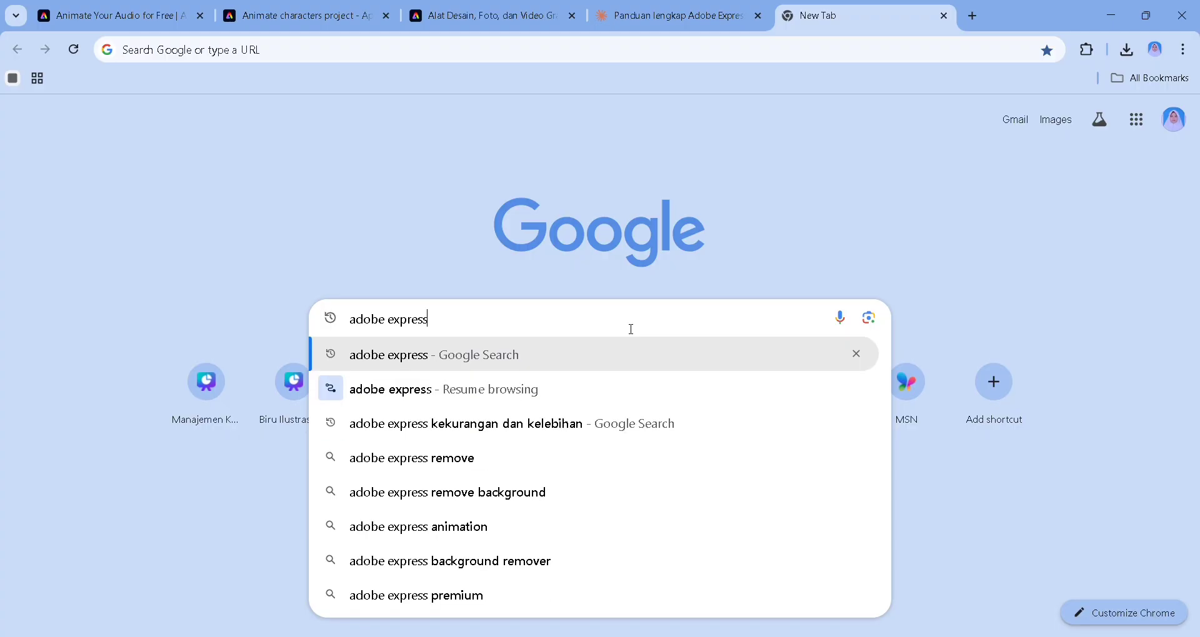
pyautogui.press('Return')
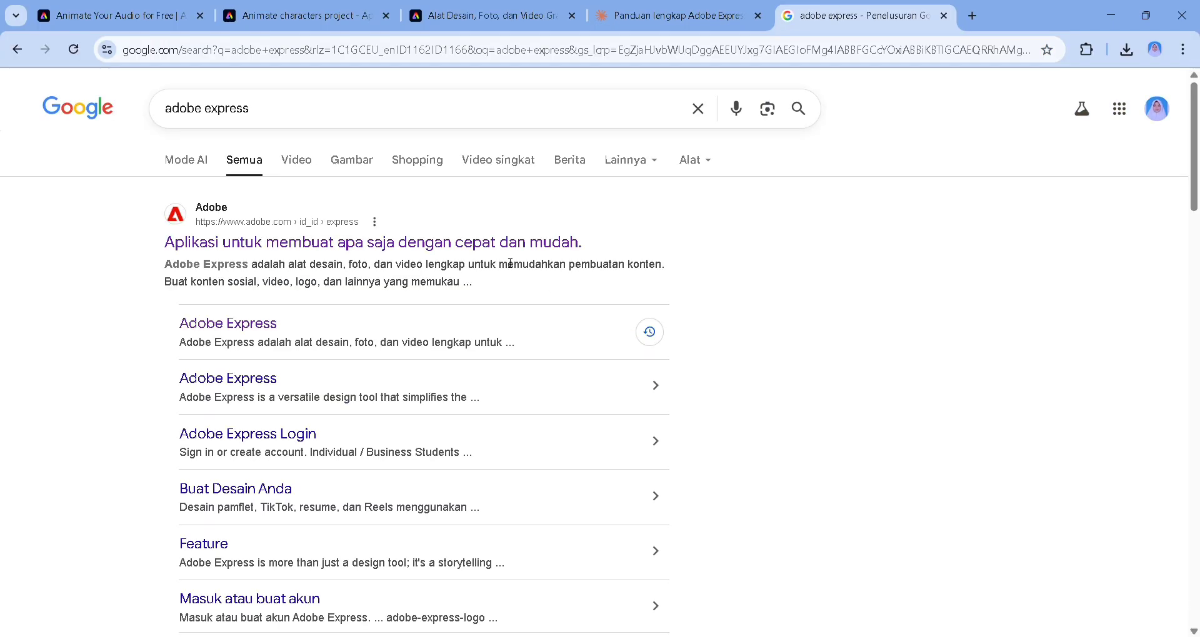
# - Open the main Adobe Express page on adobe.com from the search results
pyautogui.scroll(-5, 404, 263)
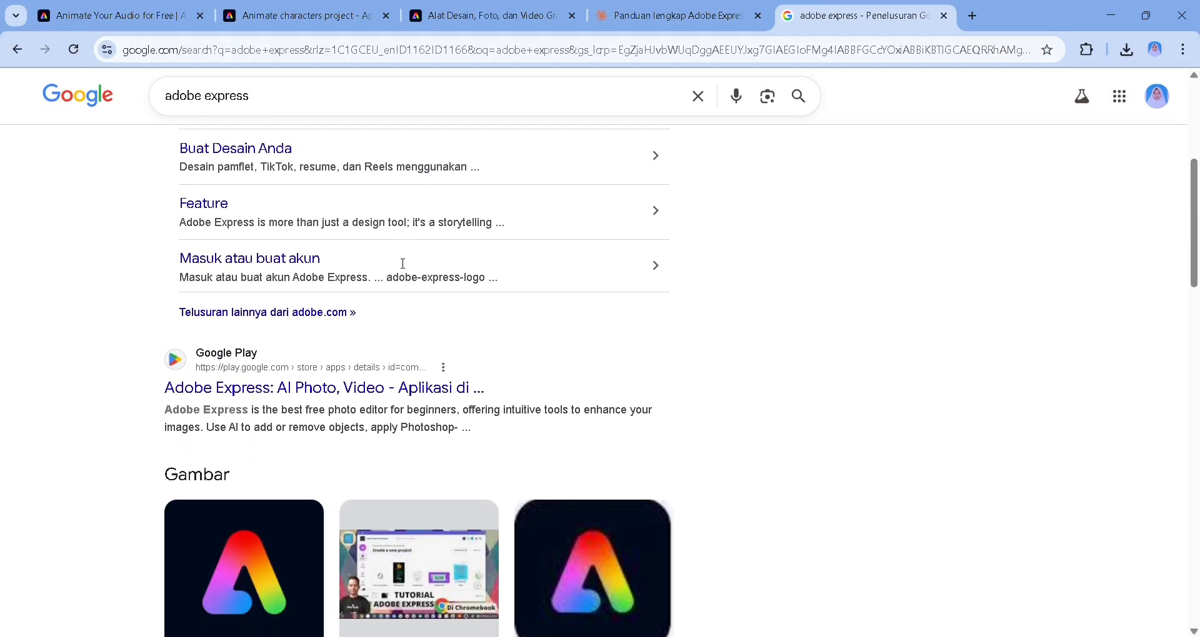
pyautogui.scroll(5, 404, 263)
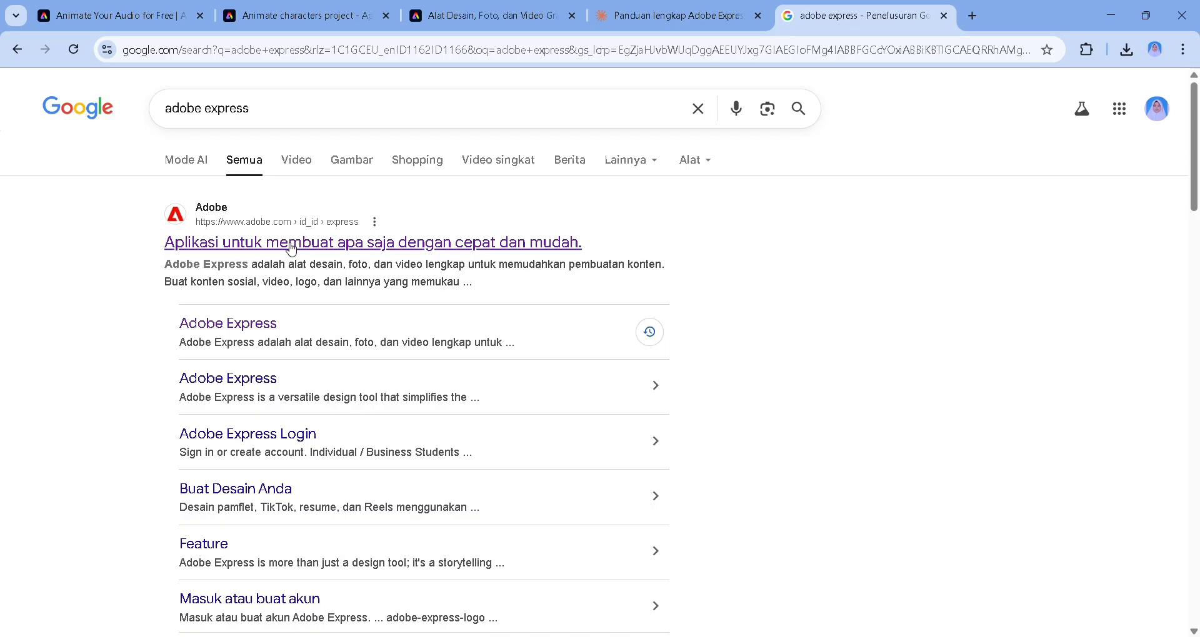
pyautogui.click(292, 244)
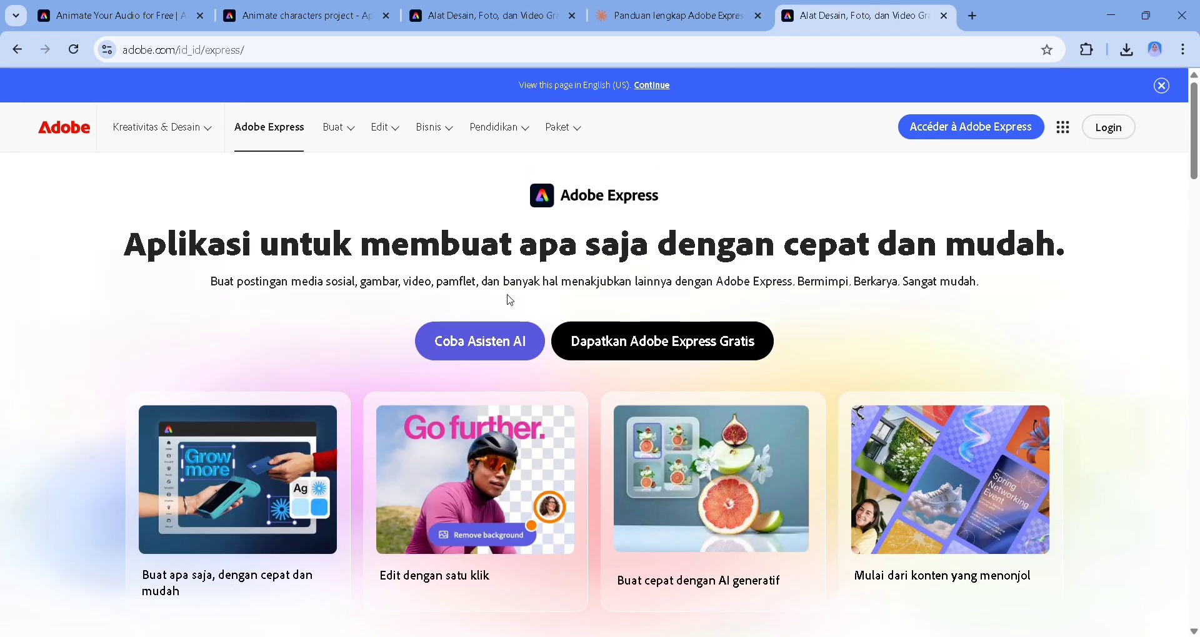
# - Look over the Adobe Express landing page, from the introduction to the section on its best features
pyautogui.scroll(-2, 846, 317)
pyautogui.scroll(2, 845, 316)
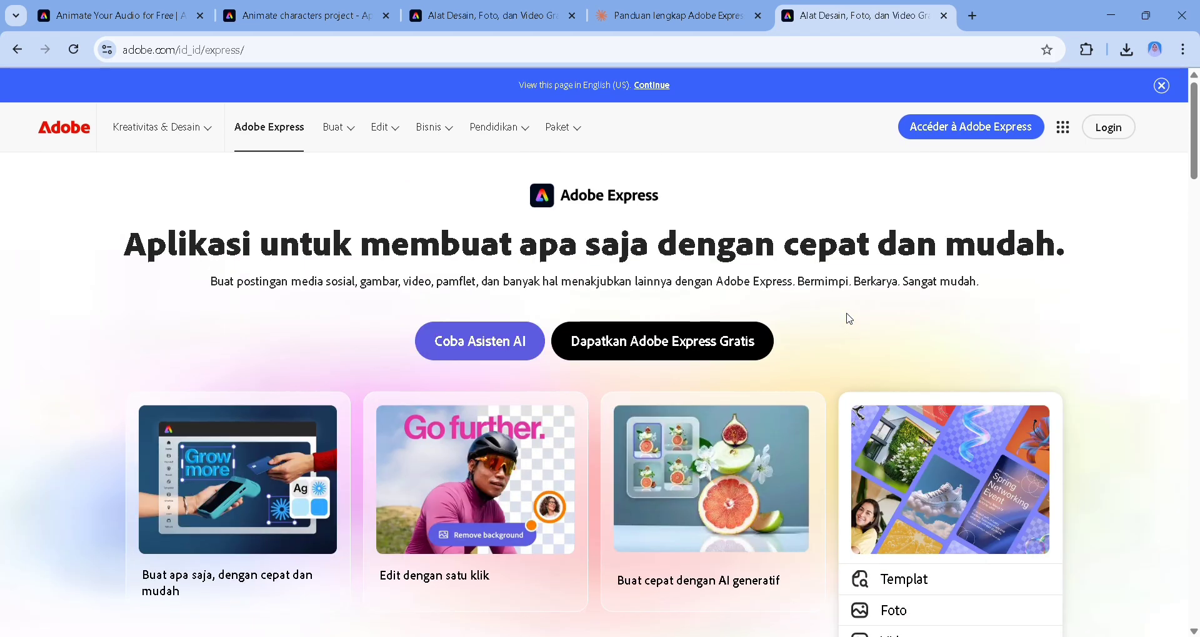
pyautogui.scroll(-6, 776, 310)
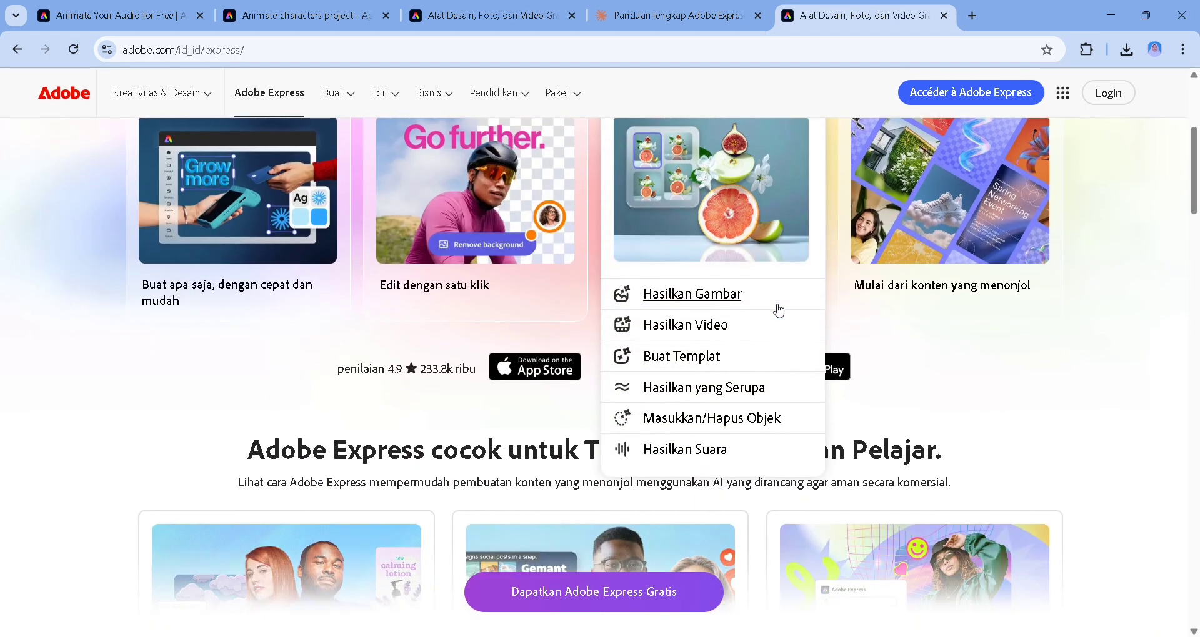
pyautogui.scroll(-2, 776, 309)
pyautogui.scroll(-4, 776, 309)
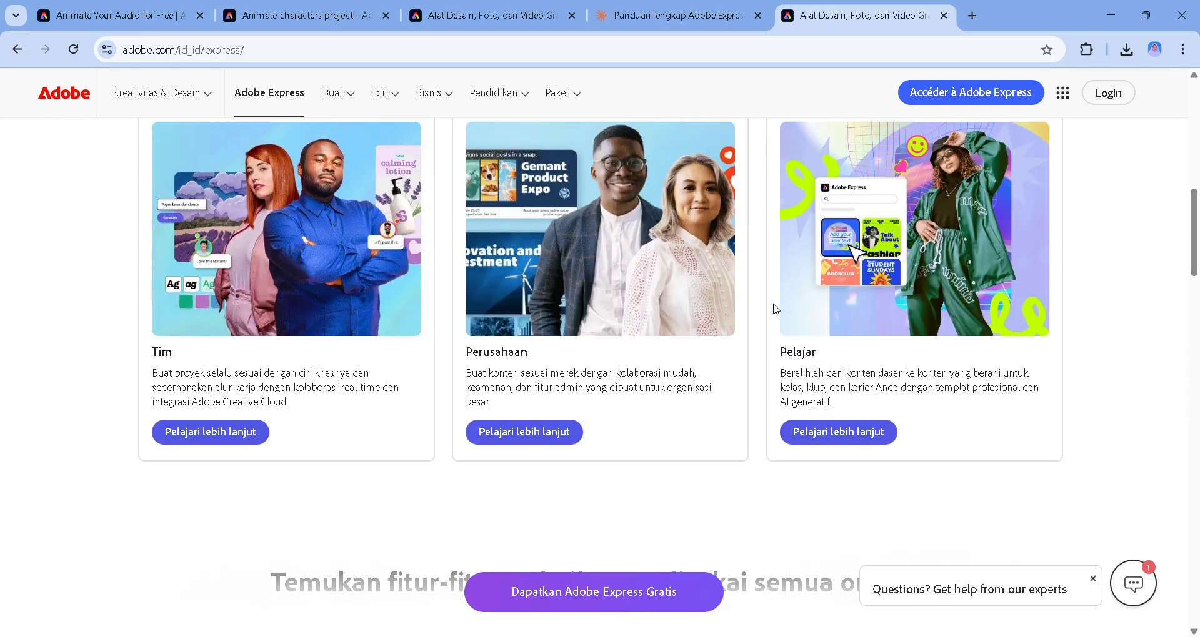
pyautogui.scroll(-7, 776, 309)
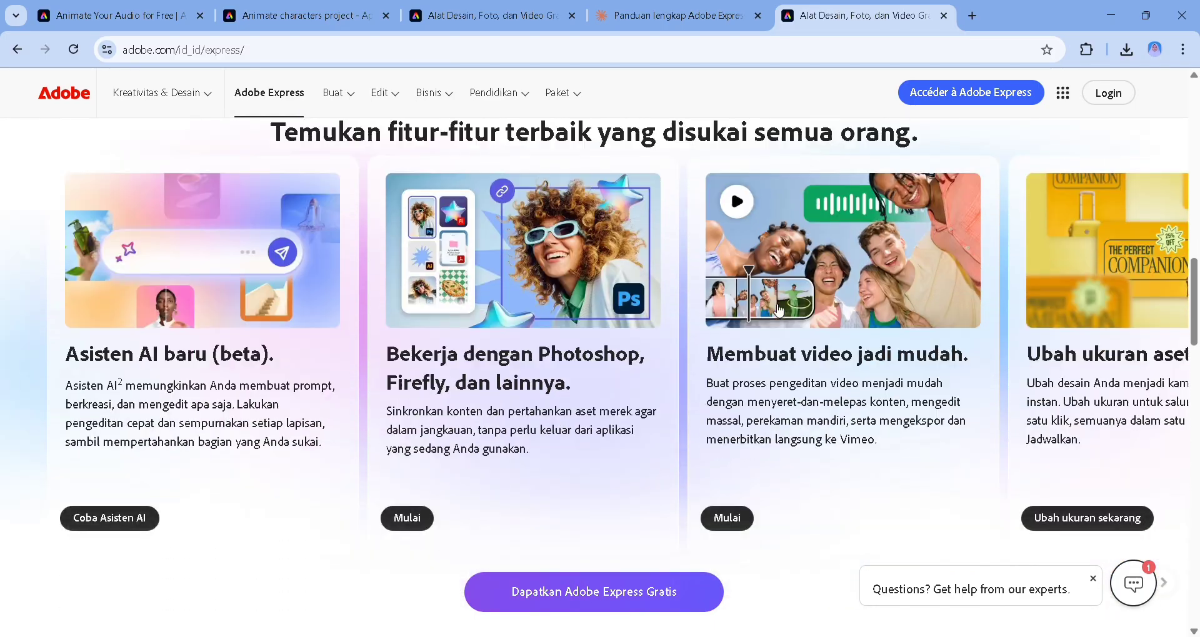
pyautogui.scroll(14, 778, 310)
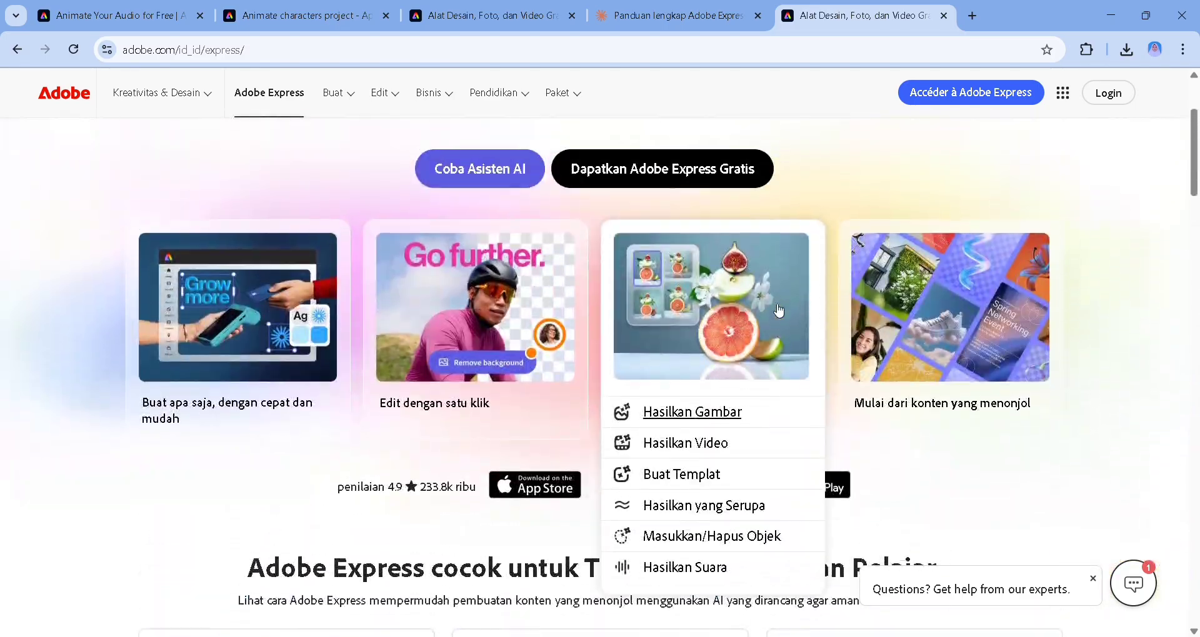
pyautogui.scroll(2, 598, 281)
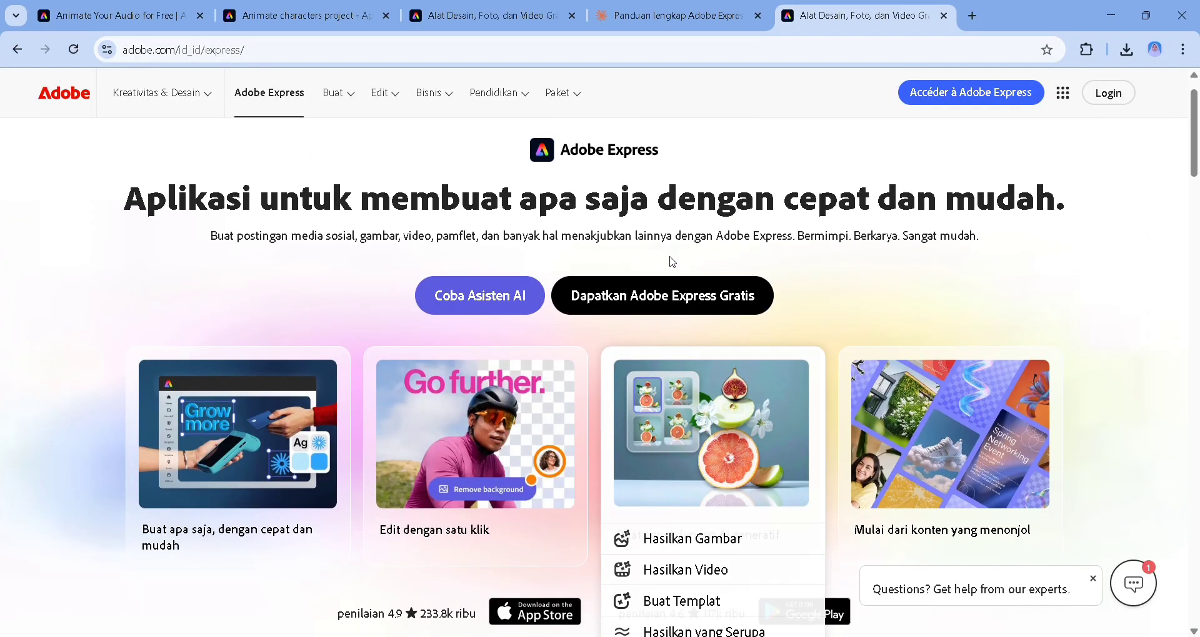
pyautogui.scroll(-2, 803, 282)
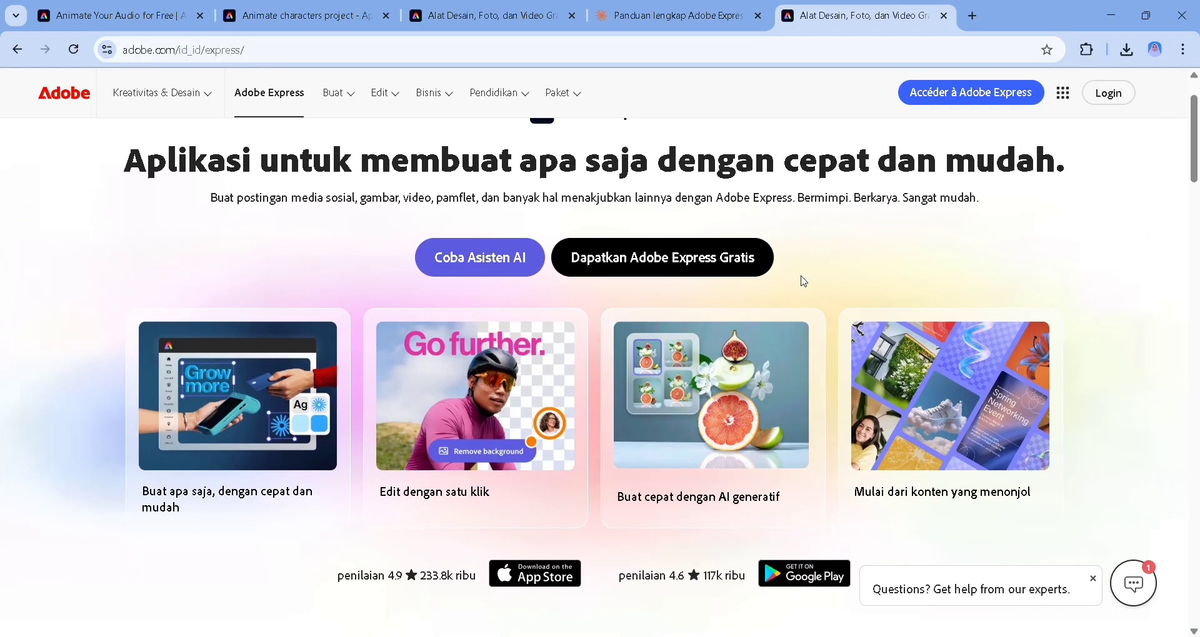
# - Examine the template and generative AI options, the cards for teams, companies and students, and the feature highlights
pyautogui.moveTo(864, 330)
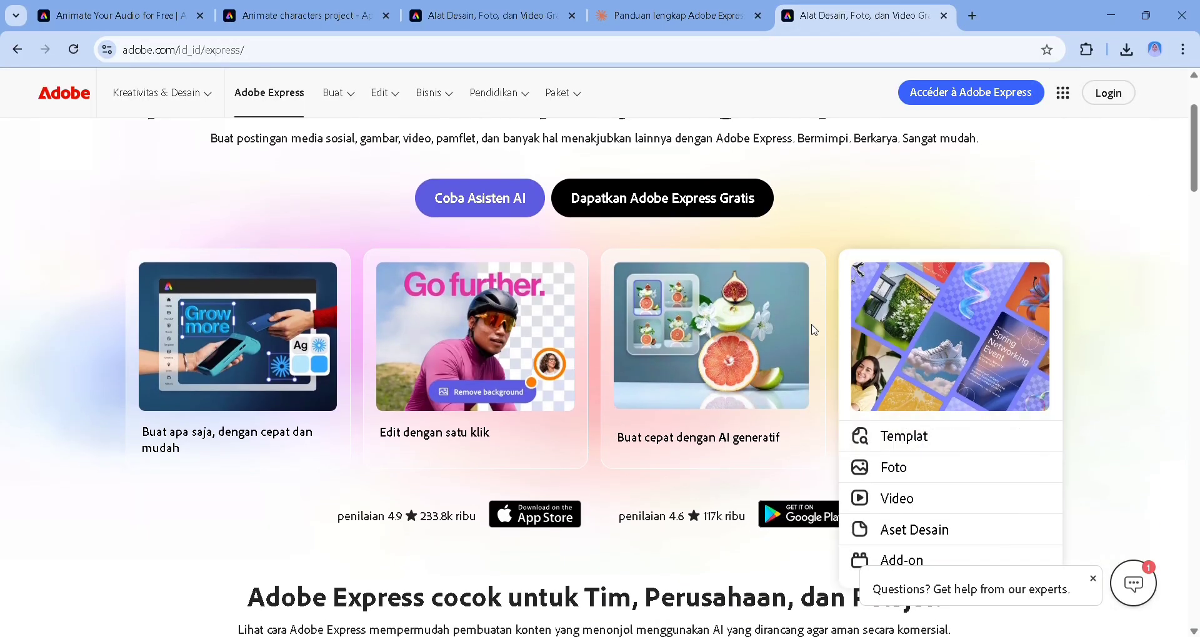
pyautogui.moveTo(705, 345)
pyautogui.scroll(-2, 705, 345)
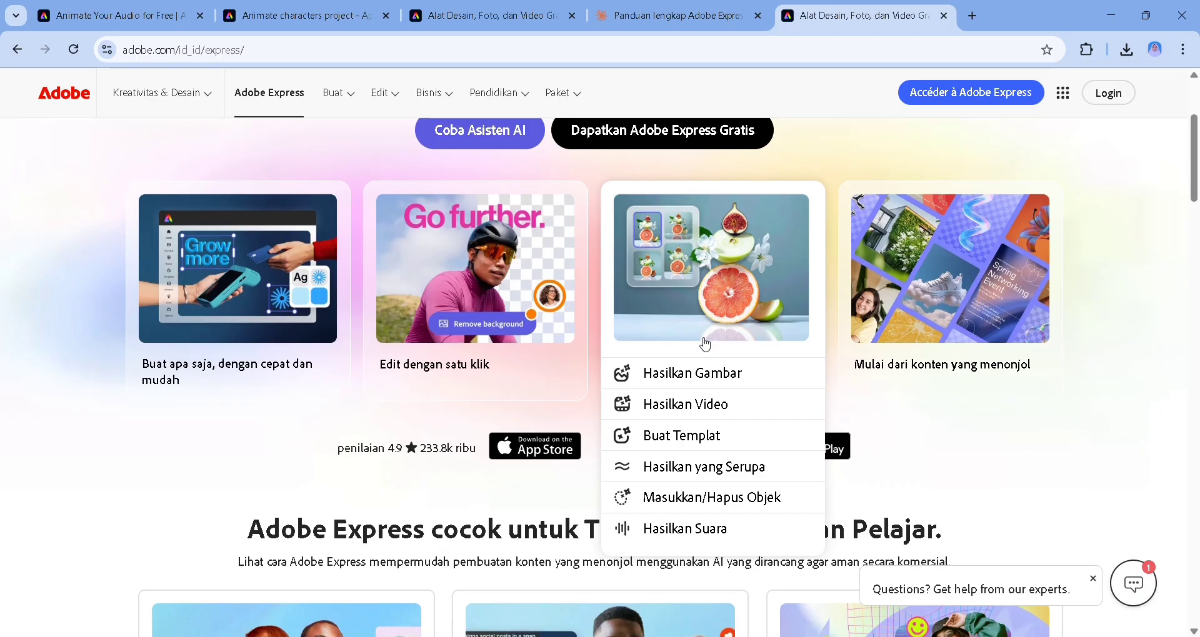
pyautogui.scroll(-1, 942, 420)
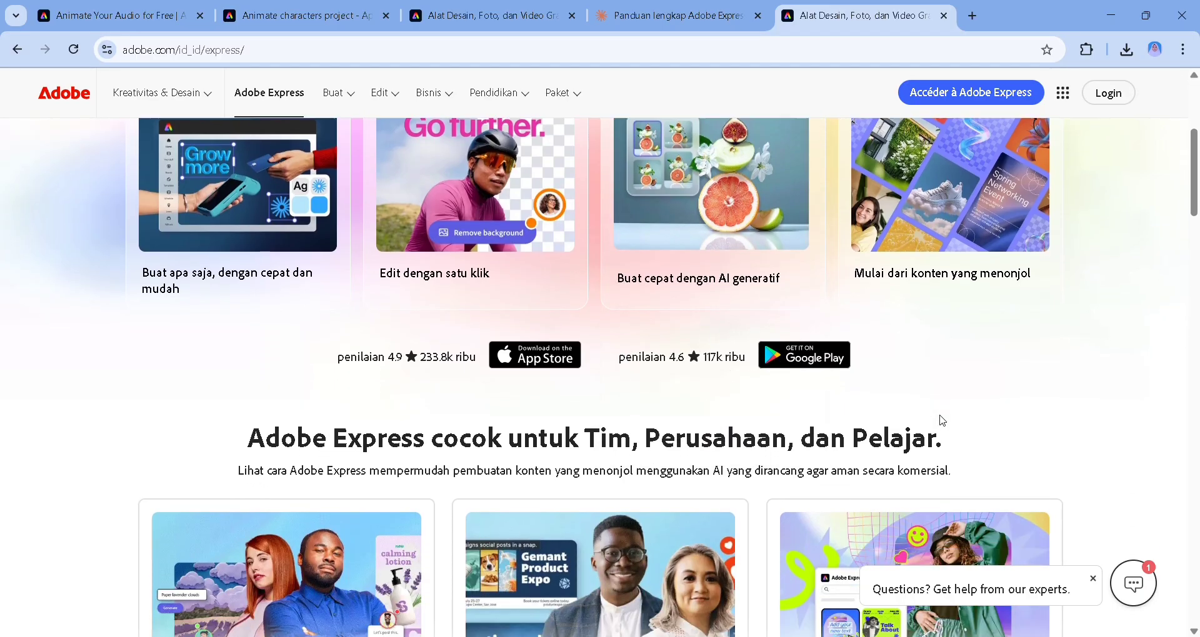
pyautogui.scroll(-2, 942, 420)
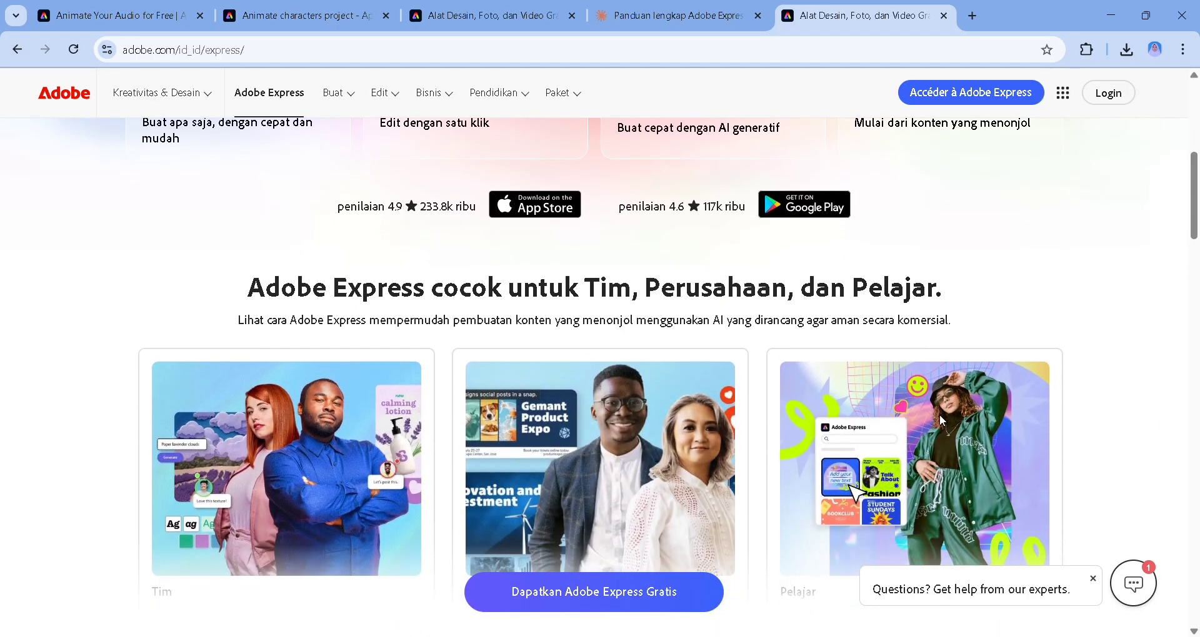
pyautogui.scroll(-1, 940, 419)
pyautogui.scroll(-2, 942, 420)
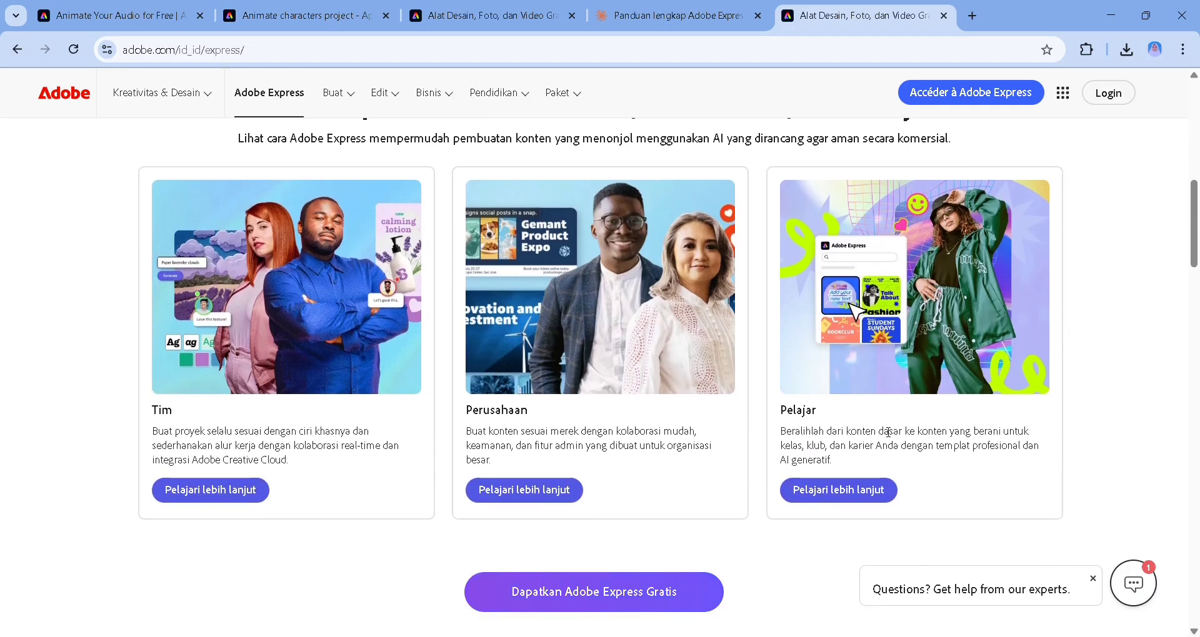
pyautogui.scroll(-3, 888, 432)
pyautogui.scroll(-2, 888, 432)
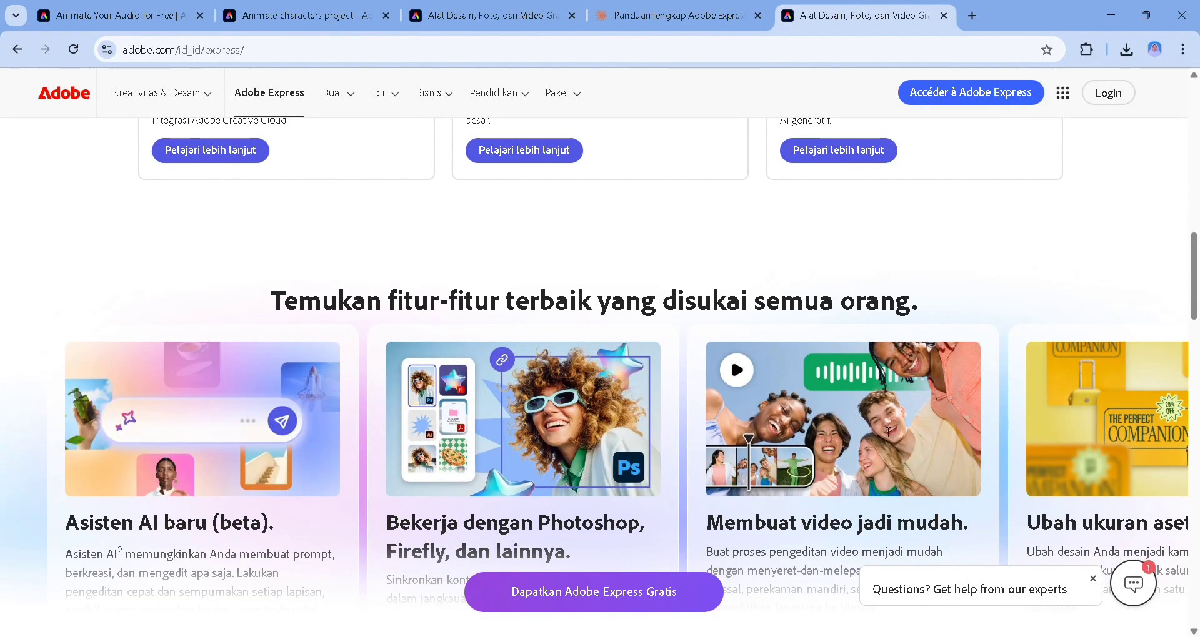
pyautogui.scroll(-2, 760, 411)
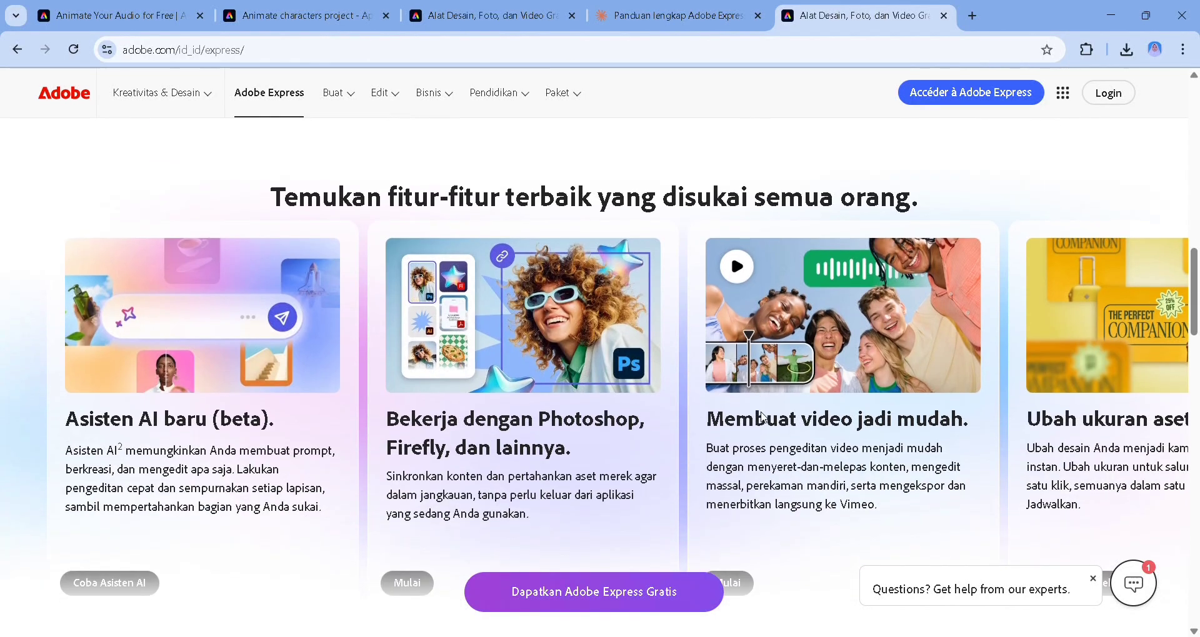
pyautogui.scroll(12, 762, 418)
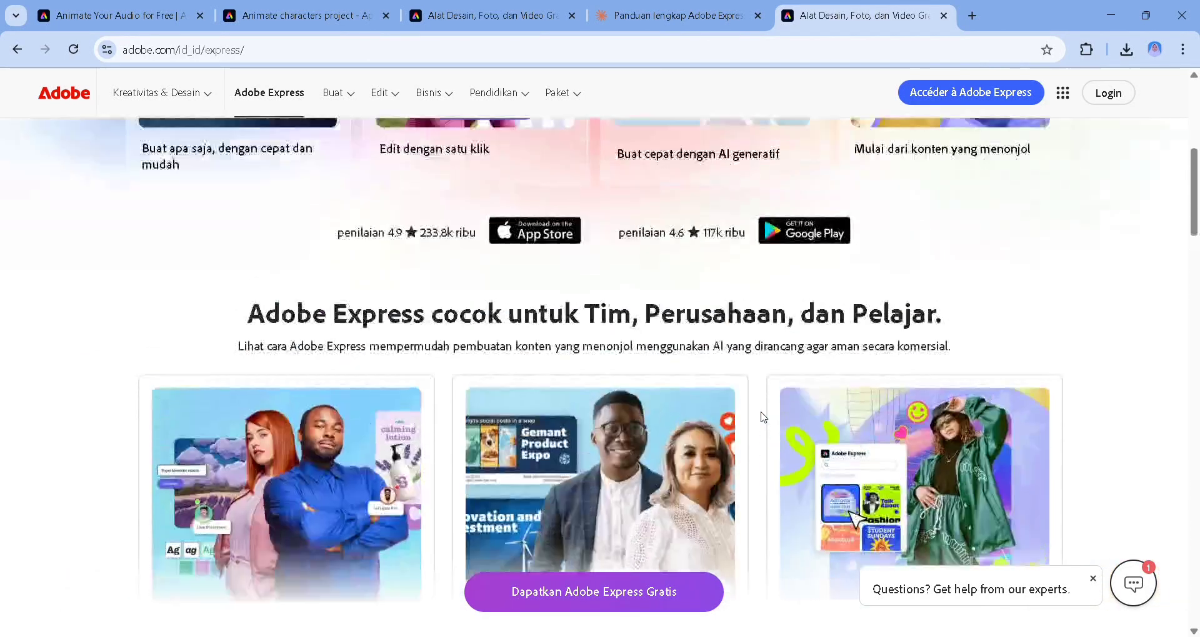
pyautogui.scroll(4, 763, 418)
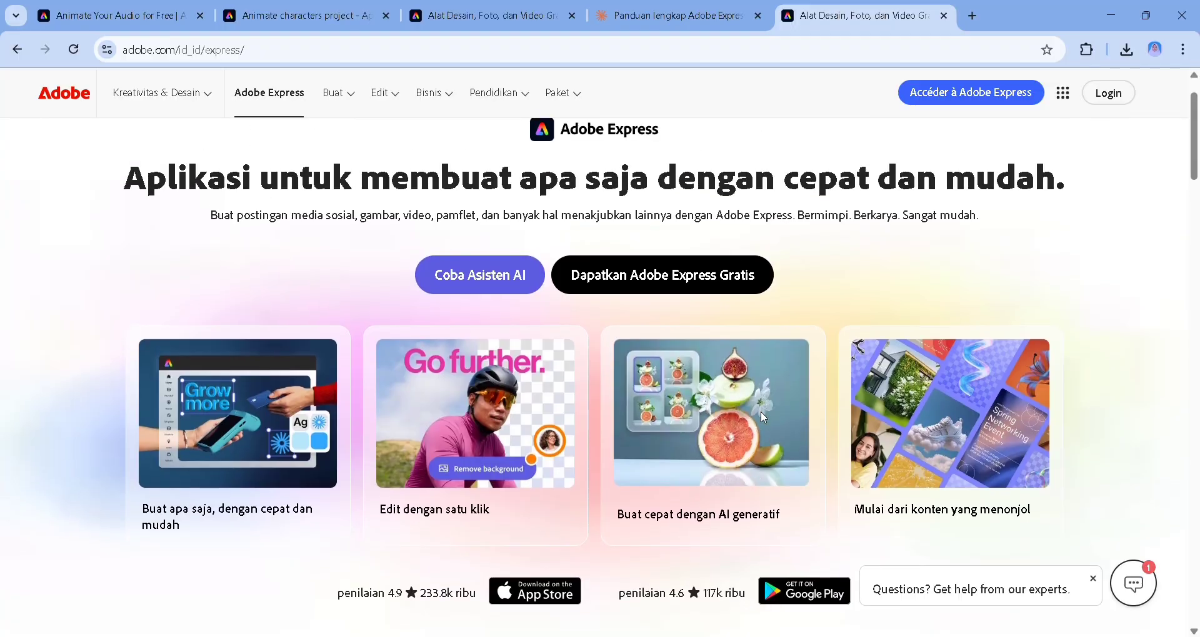
# - Review the plan comparison for individuals further down the page and return to the page's introduction
pyautogui.moveTo(951, 435)
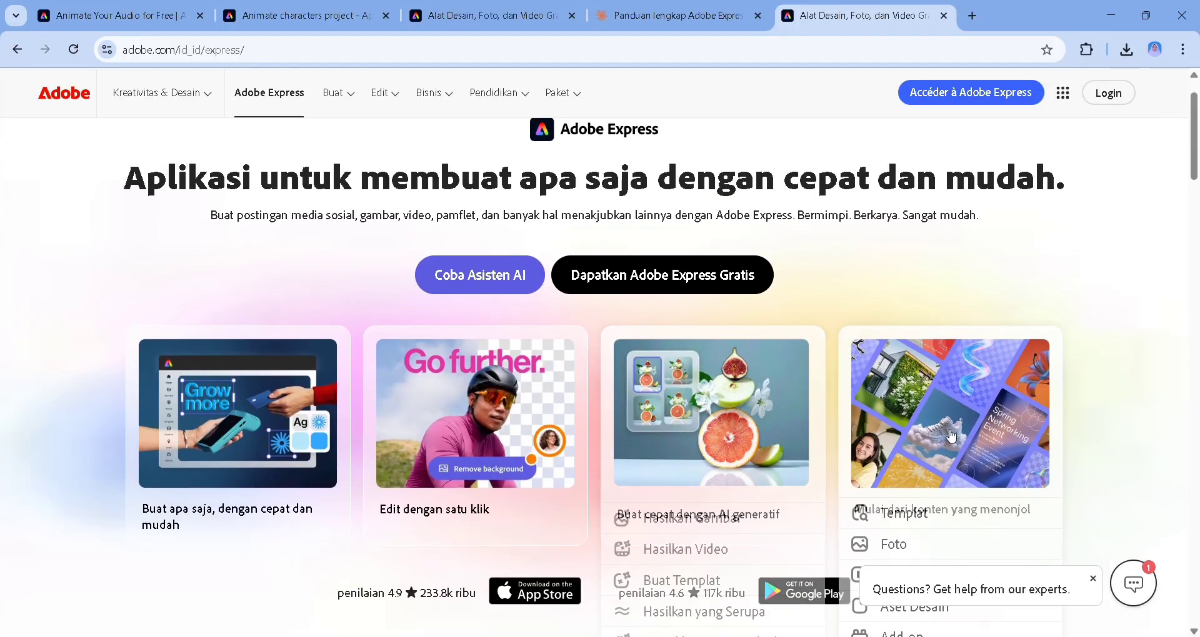
pyautogui.scroll(-8, 951, 436)
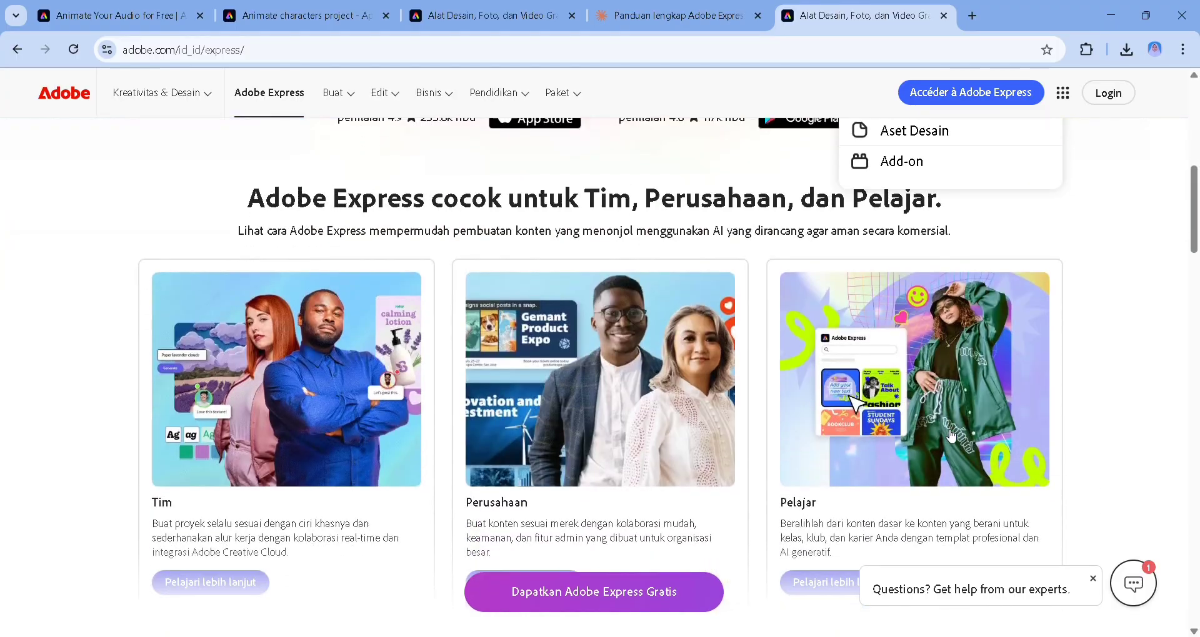
pyautogui.scroll(-14, 950, 436)
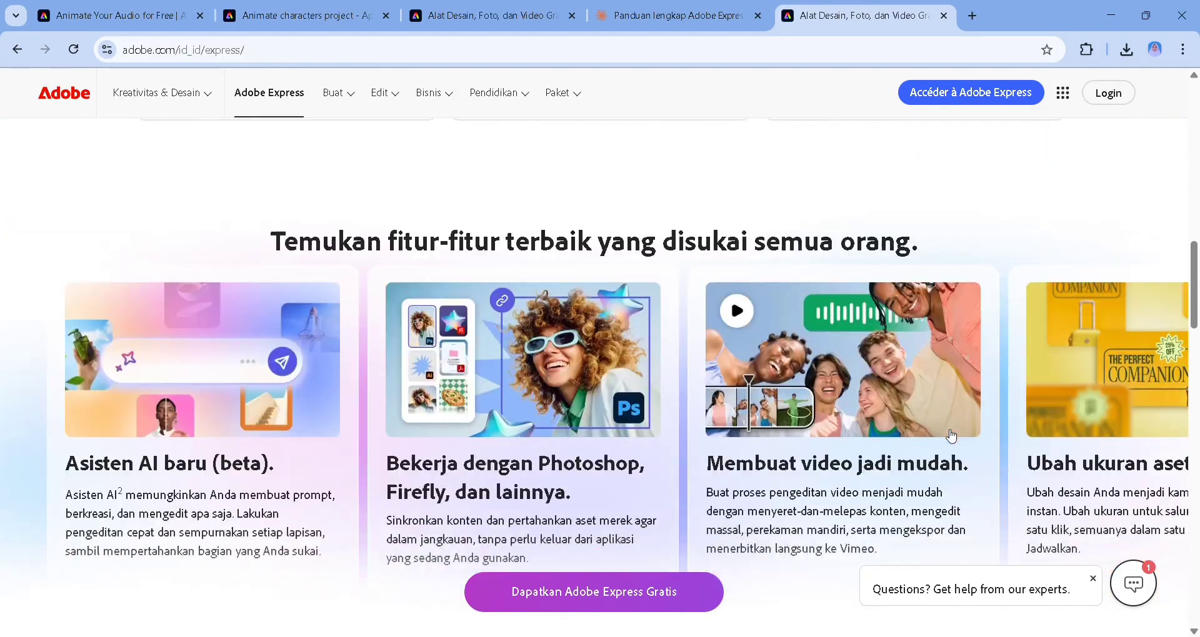
pyautogui.scroll(-9, 951, 435)
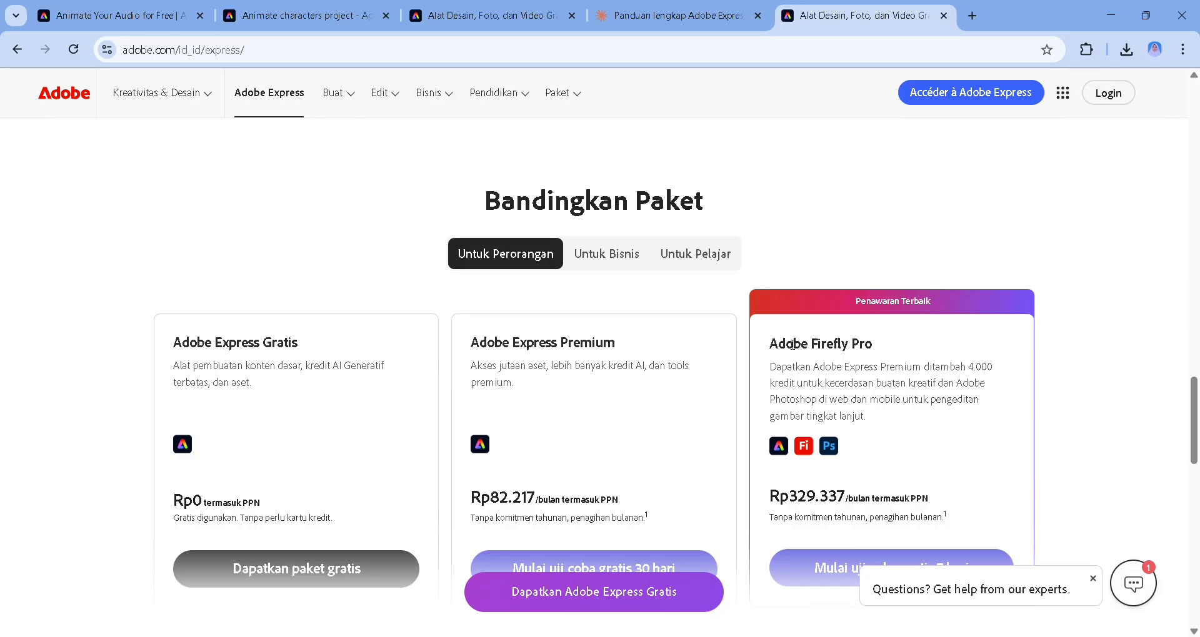
pyautogui.scroll(9, 792, 344)
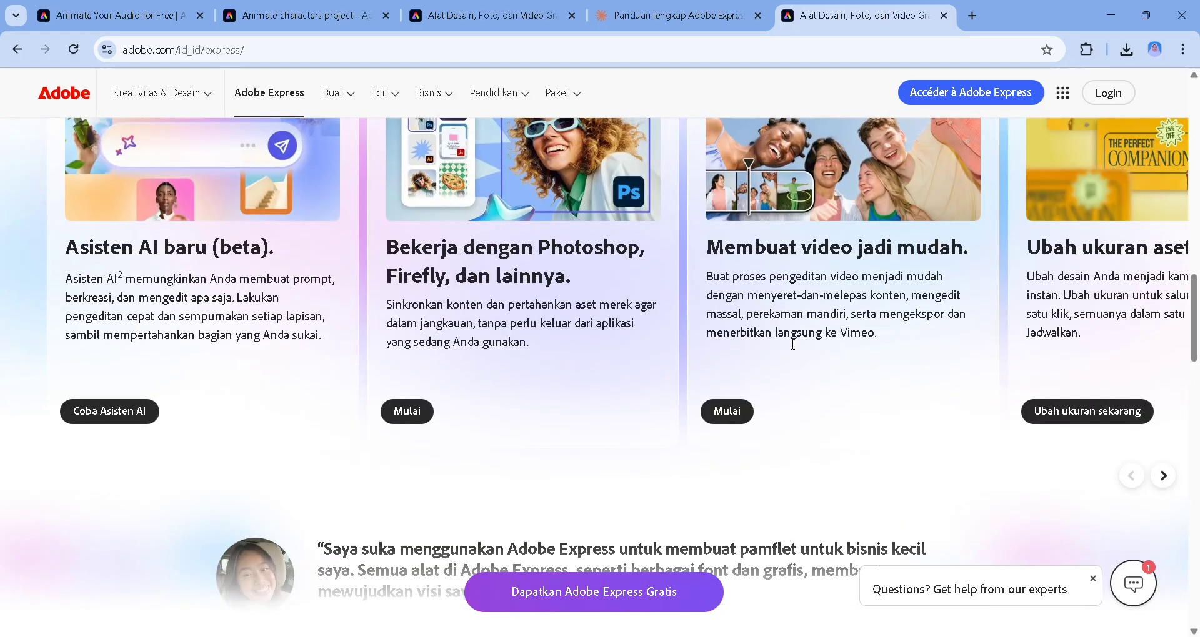
pyautogui.scroll(10, 792, 344)
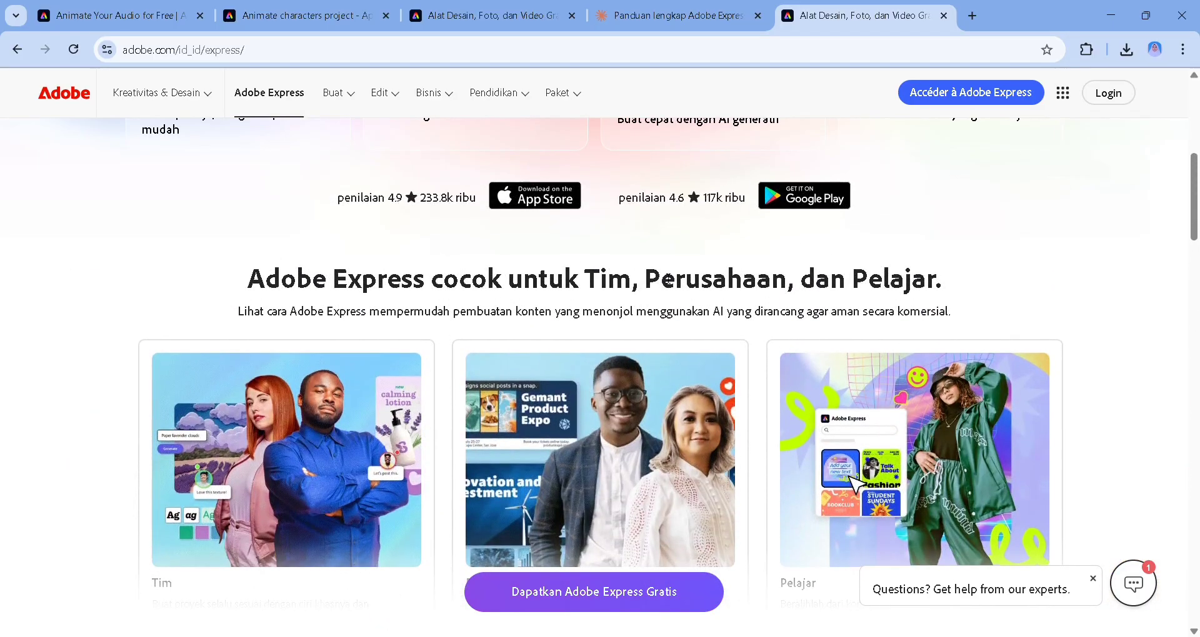
pyautogui.scroll(7, 576, 193)
pyautogui.scroll(2, 576, 193)
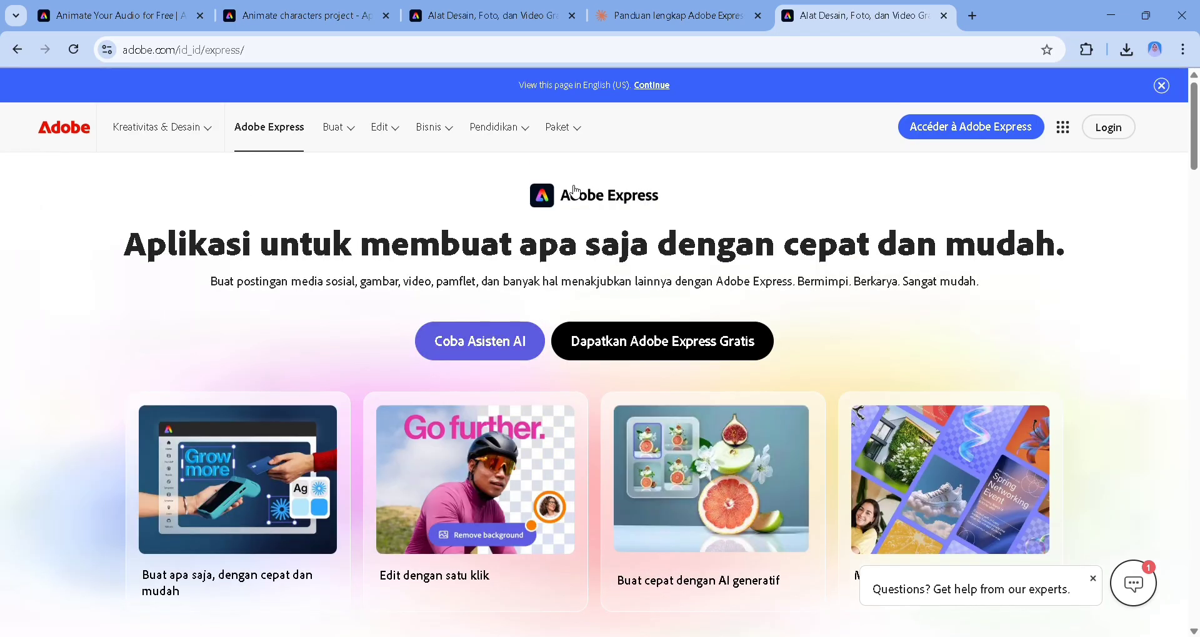
pyautogui.scroll(-1, 572, 220)
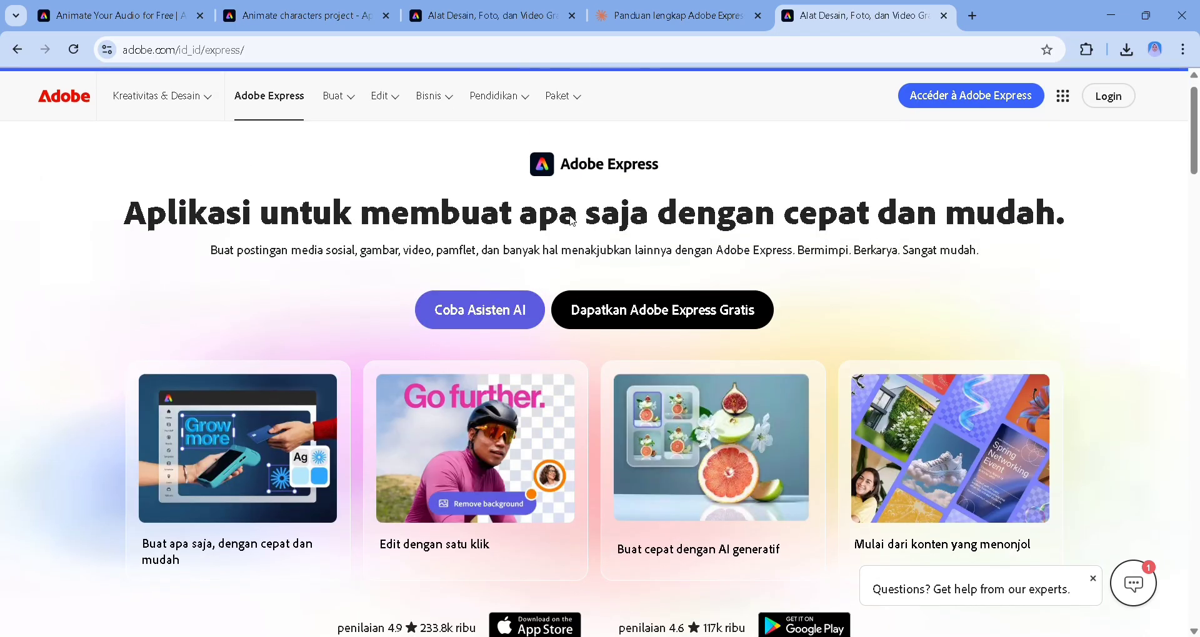
pyautogui.scroll(1, 572, 220)
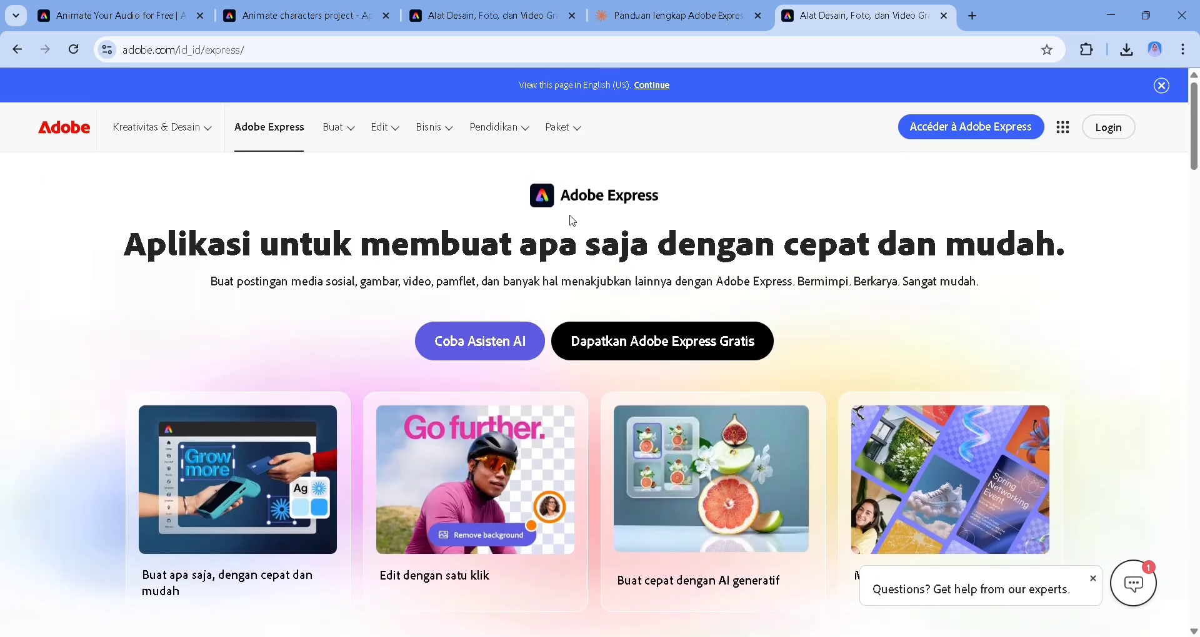
pyautogui.scroll(-6, 660, 290)
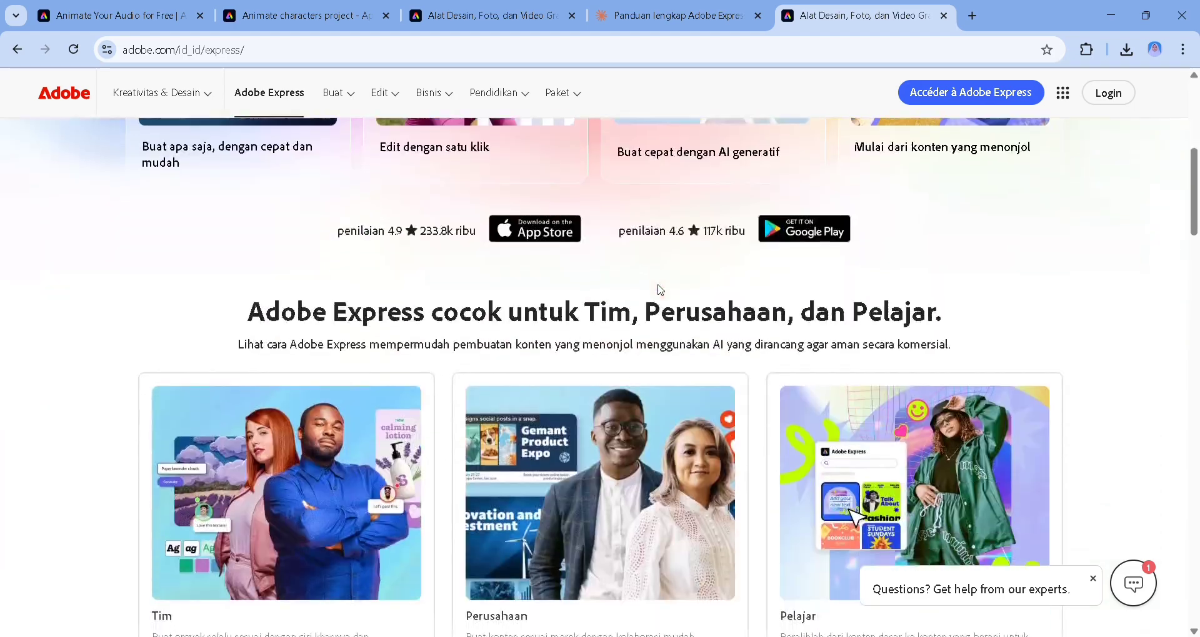
pyautogui.scroll(5, 657, 283)
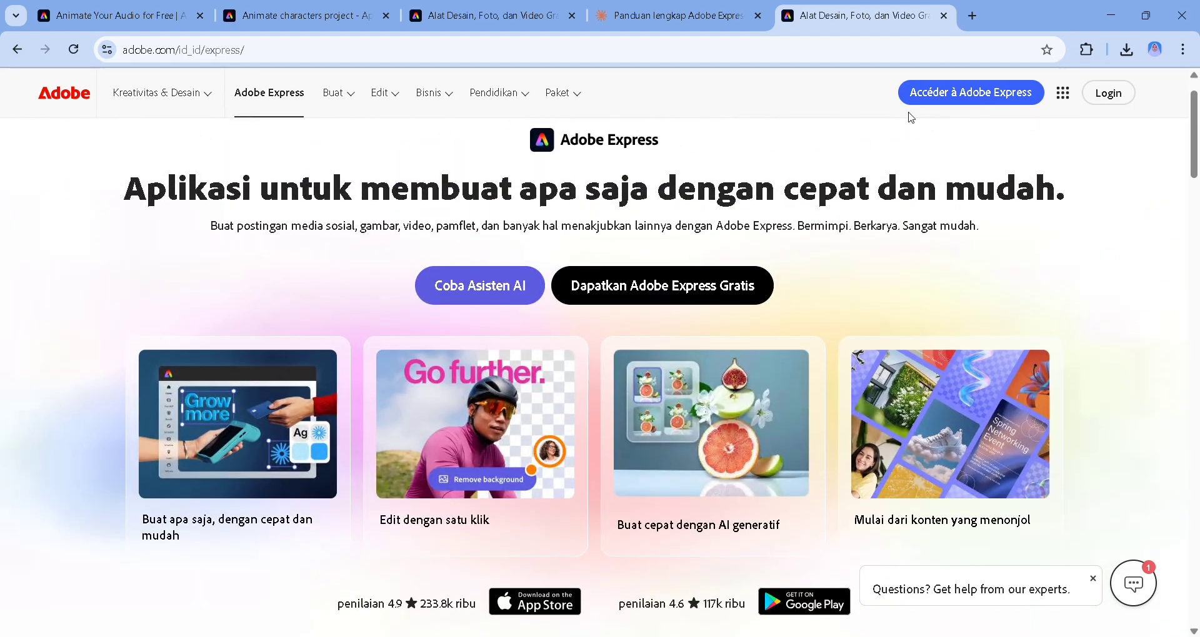
# - Search Google for "animate from audio" in a new browser tab
pyautogui.click(971, 16)
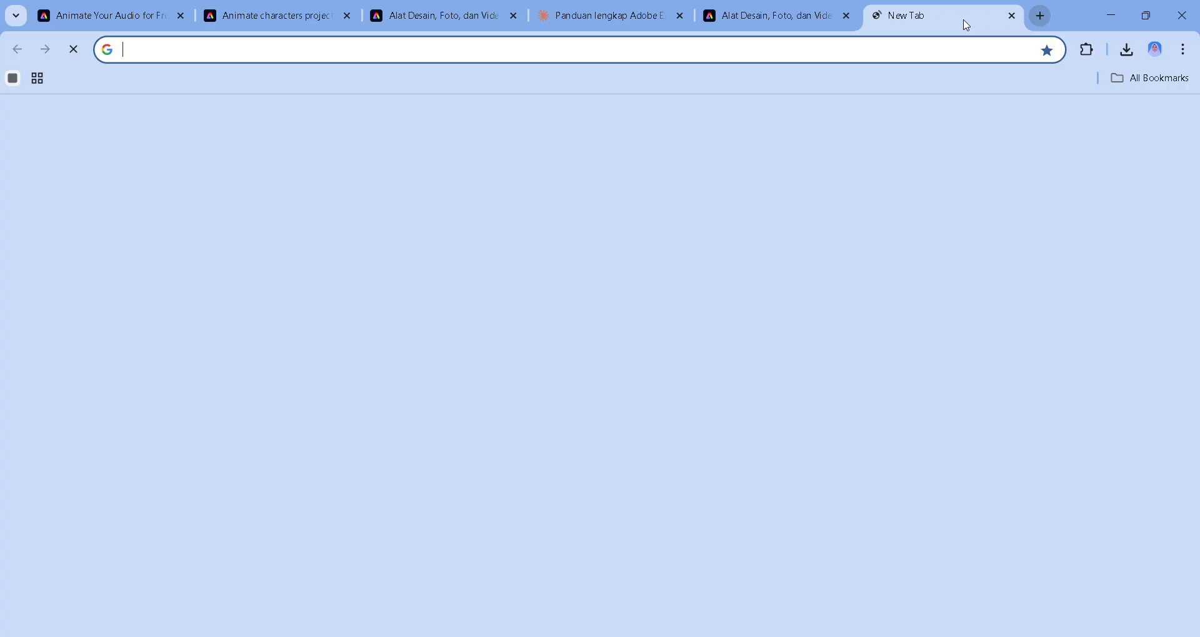
pyautogui.click(719, 322)
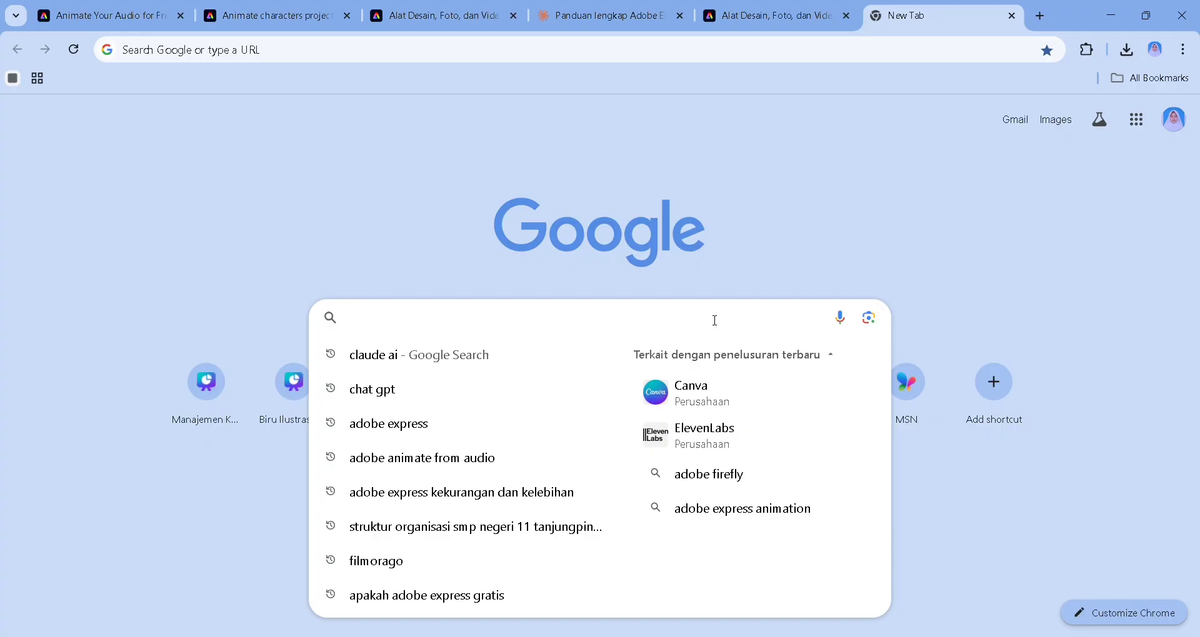
pyautogui.write('animate')
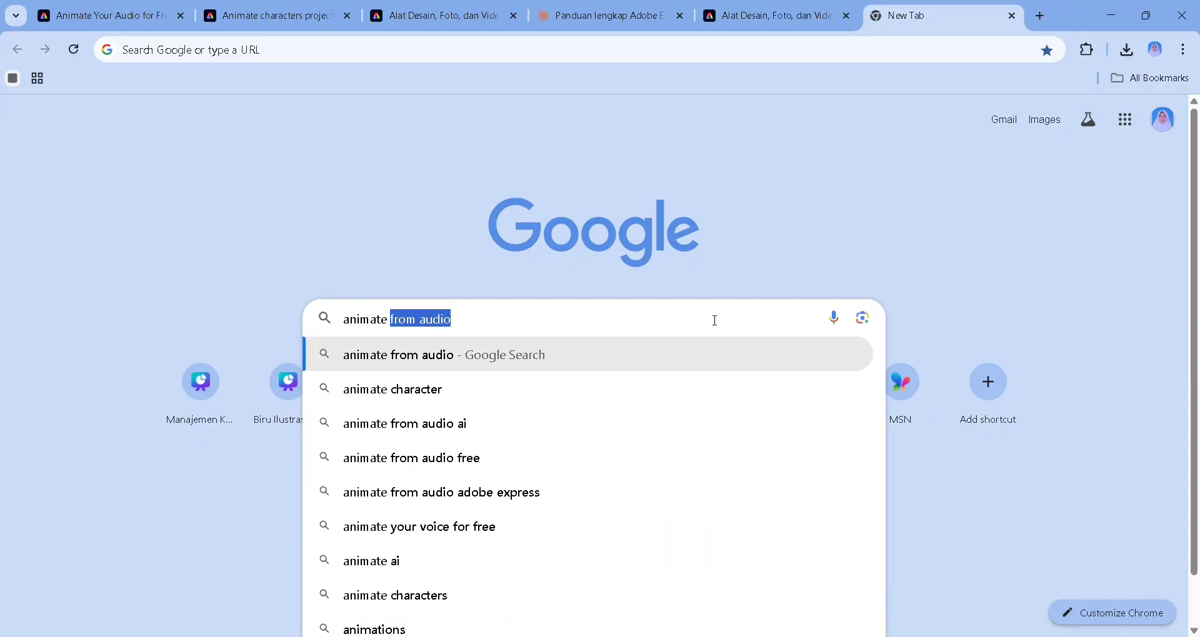
pyautogui.click(682, 357)
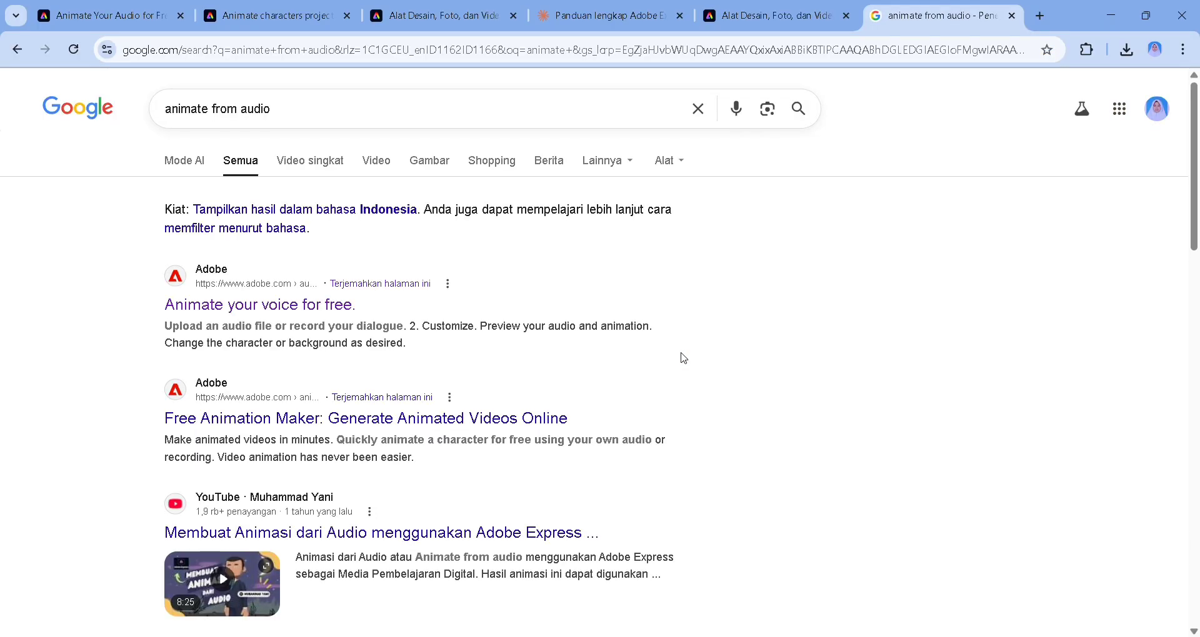
# - Open Adobe's "Animate your voice for free." page from the search results
pyautogui.scroll(-1, 685, 358)
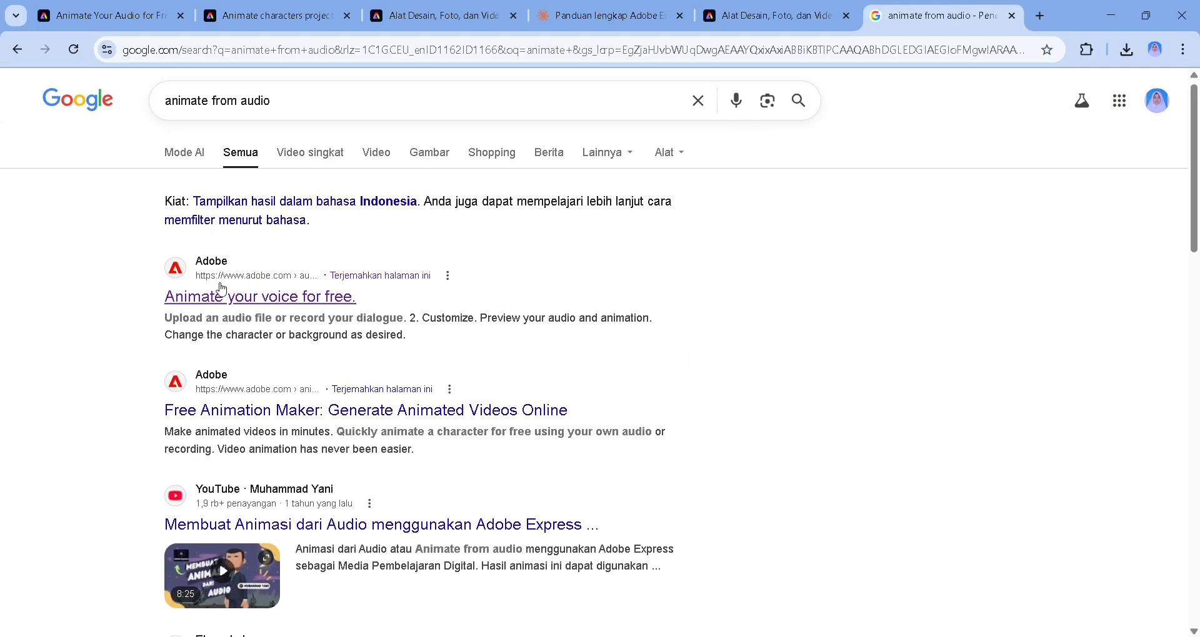
pyautogui.scroll(-1, 220, 292)
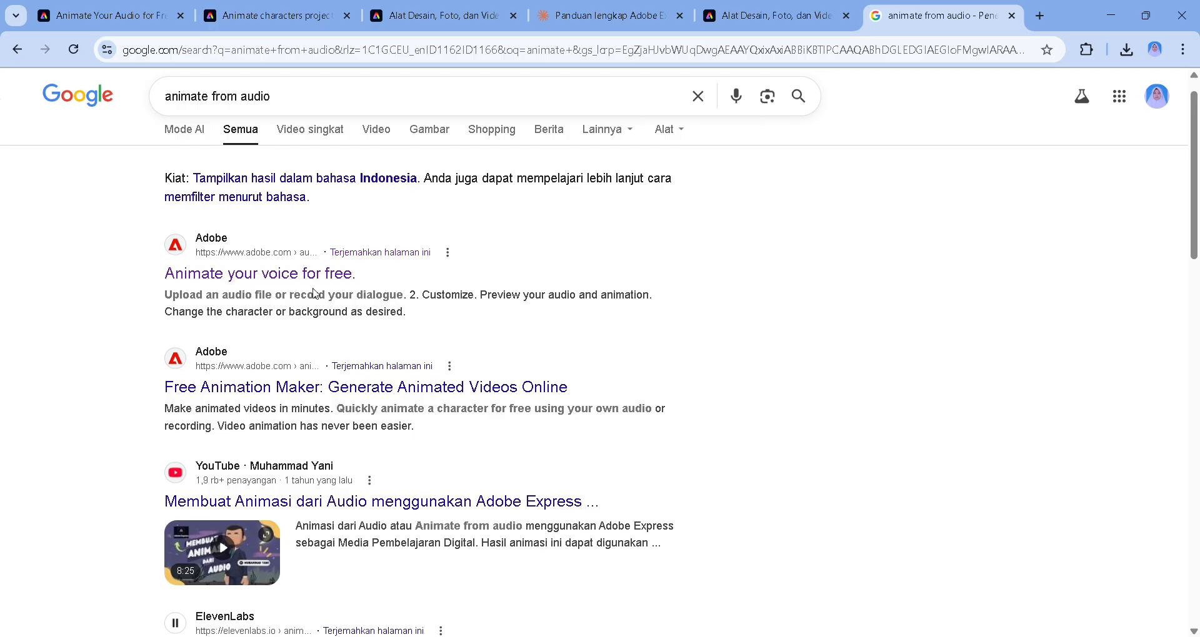
pyautogui.scroll(-1, 328, 300)
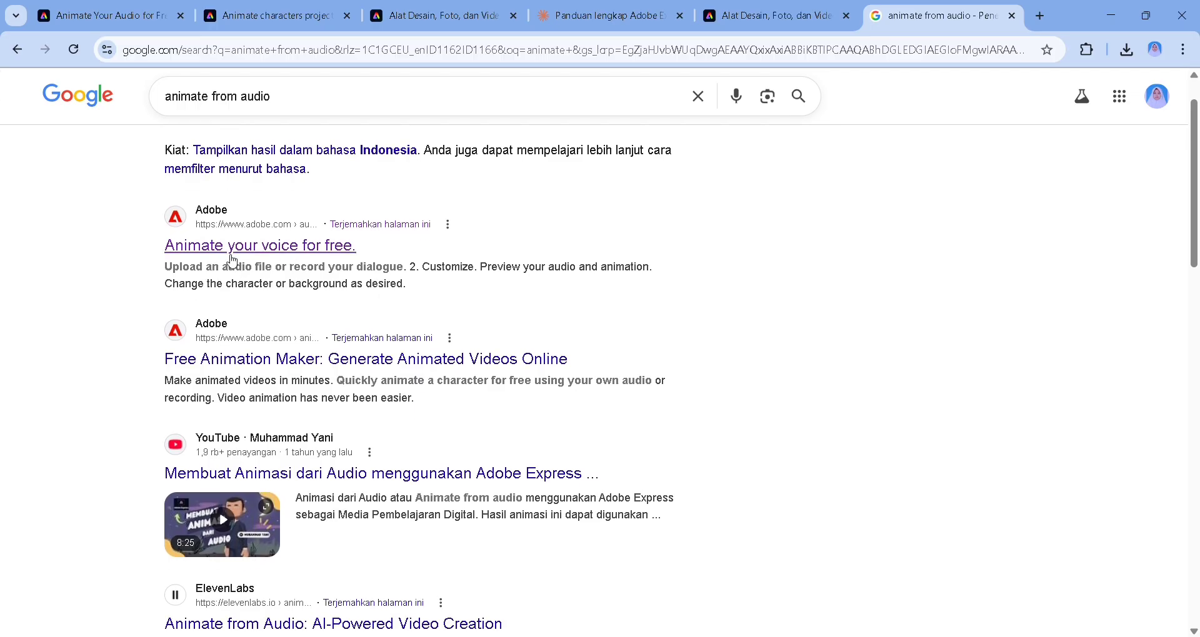
pyautogui.click(263, 253)
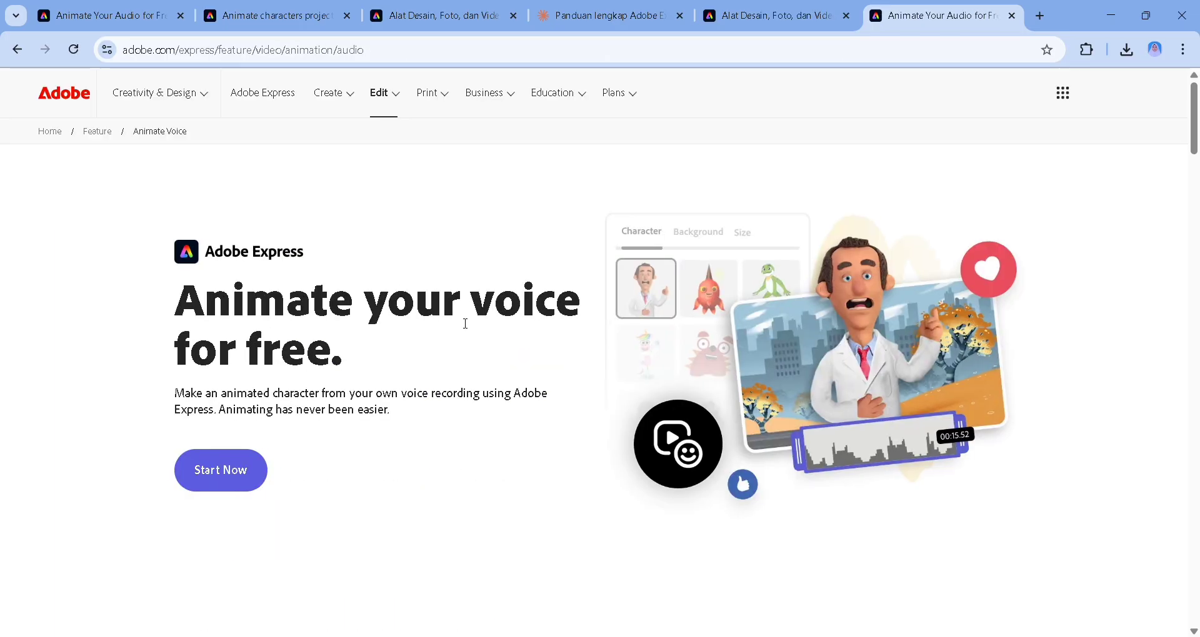
# - Look over the introduction and how-to steps for animating a voice, and start the animation tool
pyautogui.scroll(-5, 462, 369)
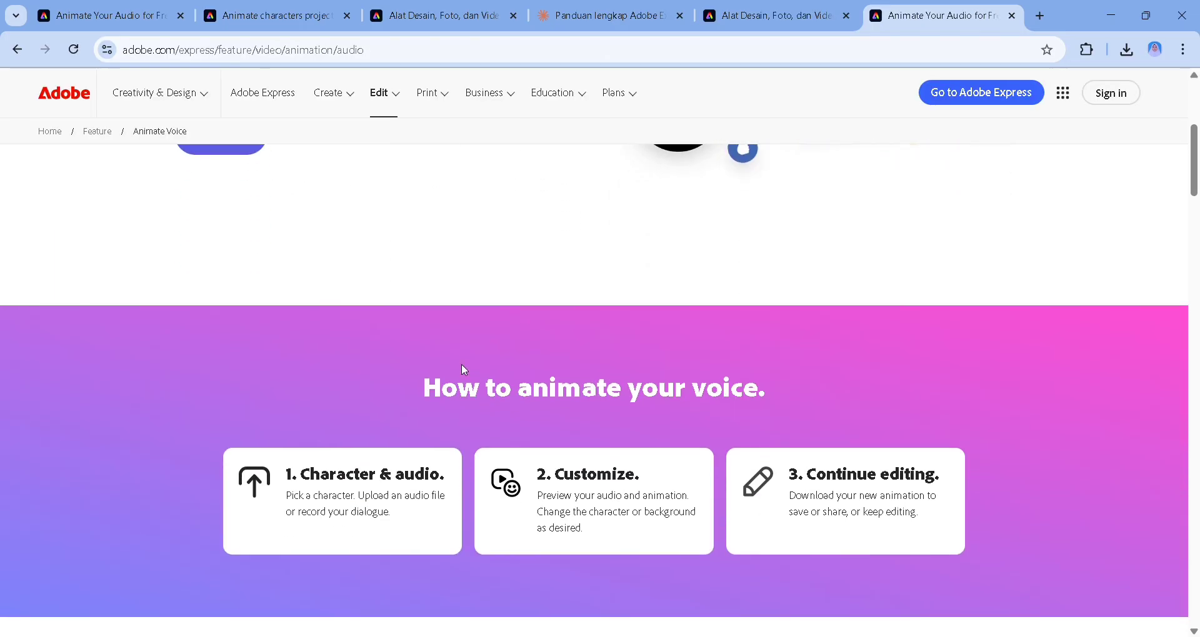
pyautogui.scroll(5, 465, 370)
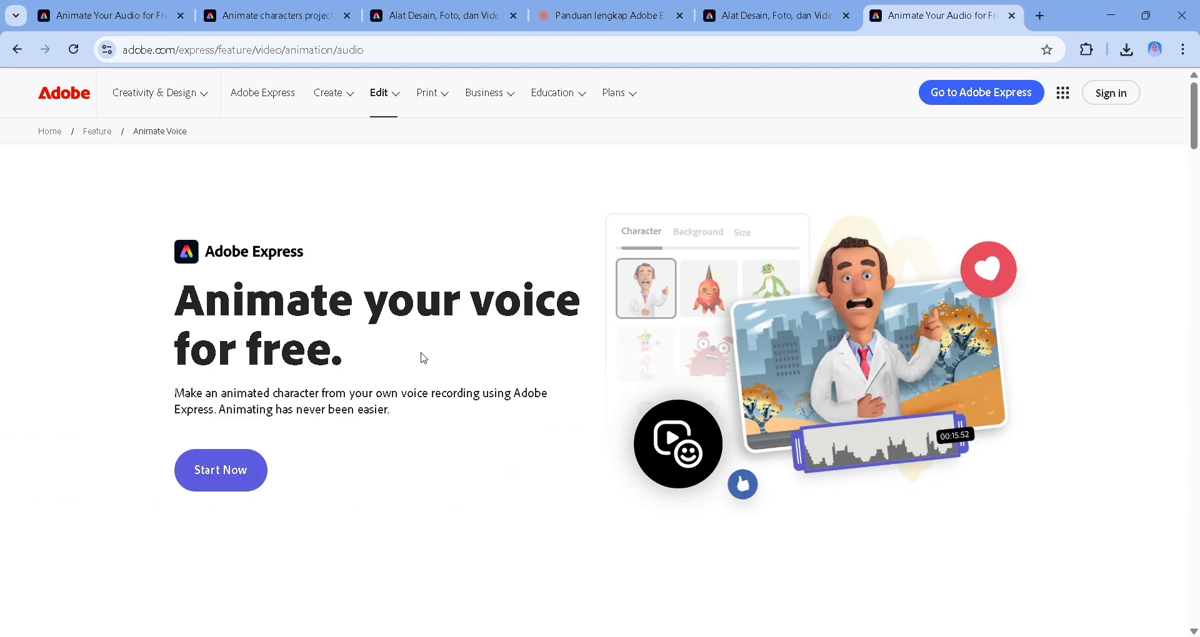
pyautogui.scroll(-1, 511, 361)
pyautogui.scroll(1, 511, 361)
pyautogui.scroll(-1, 469, 386)
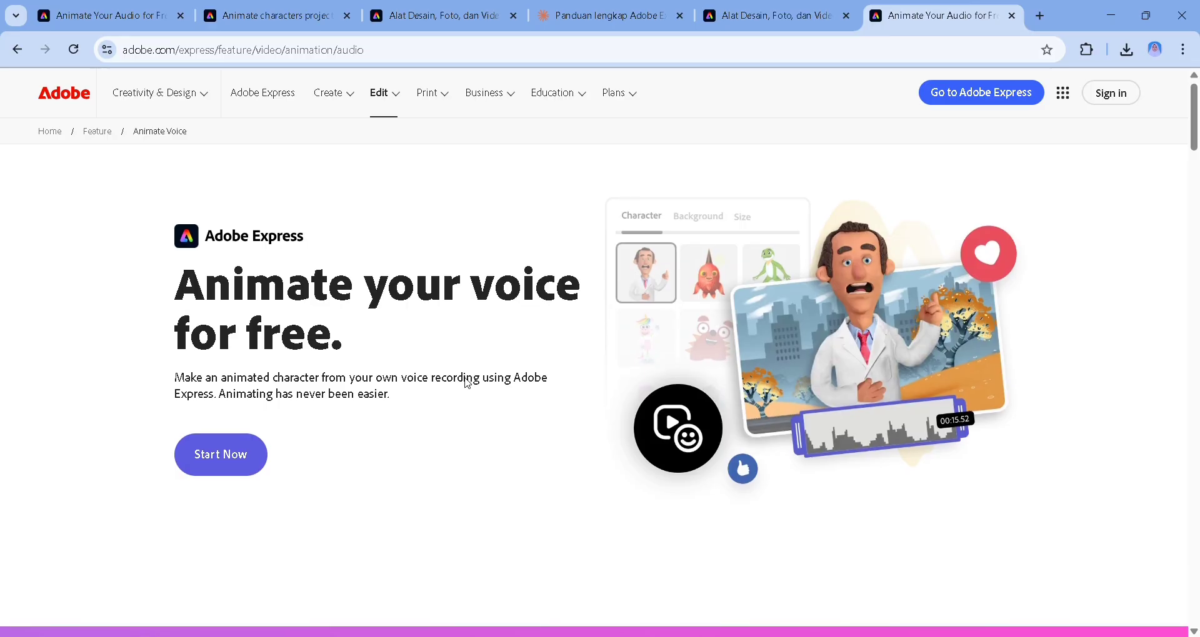
pyautogui.click(245, 455)
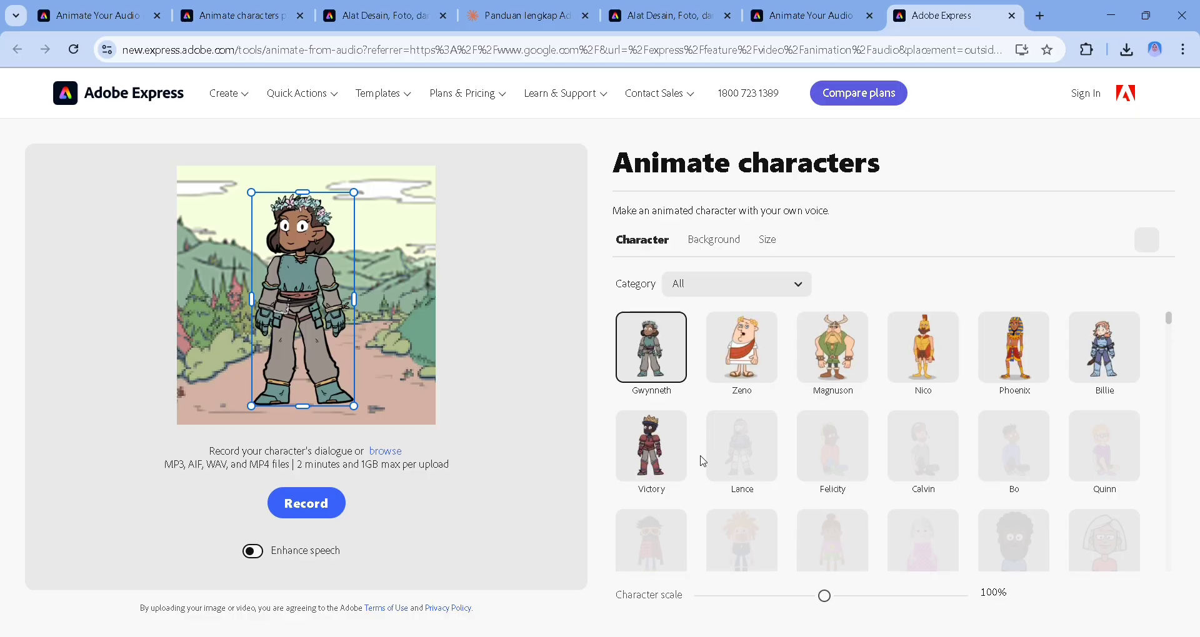
# - Browse the character gallery across all categories and choose the character Jade
pyautogui.scroll(-1, 698, 460)
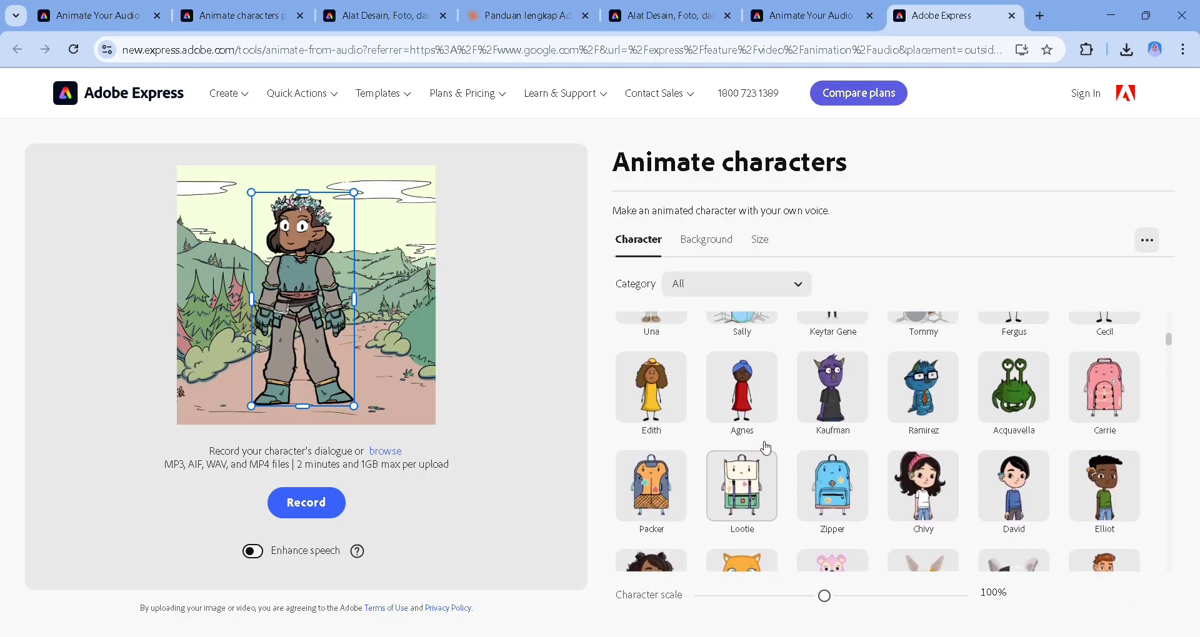
pyautogui.scroll(3, 766, 448)
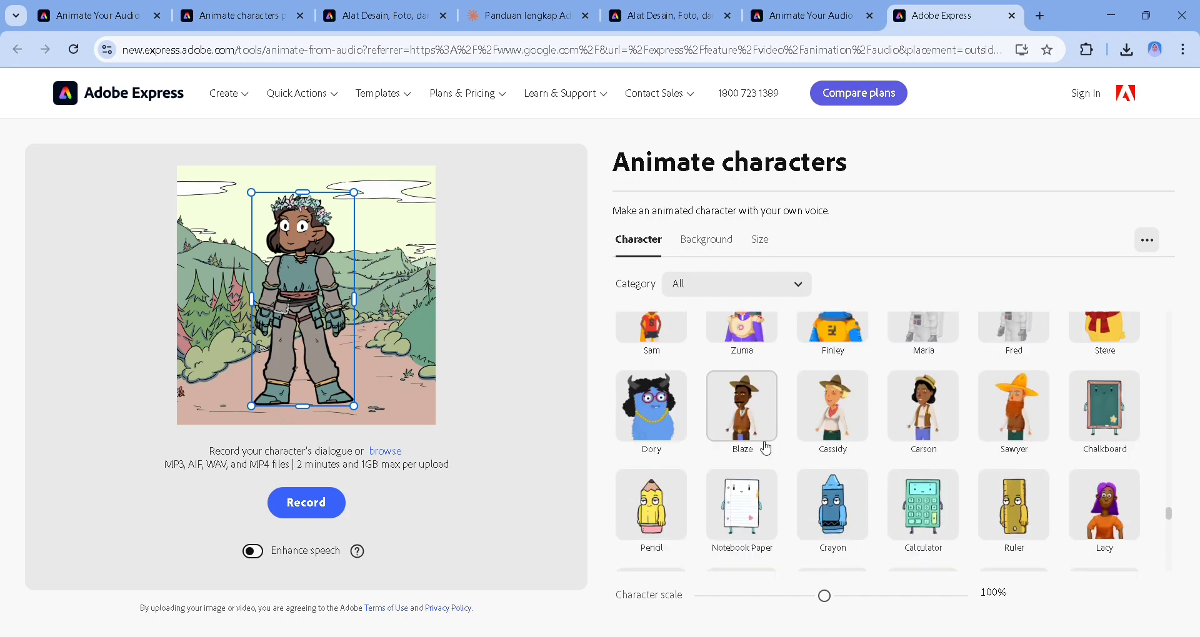
pyautogui.scroll(-3, 765, 447)
pyautogui.scroll(-3, 766, 447)
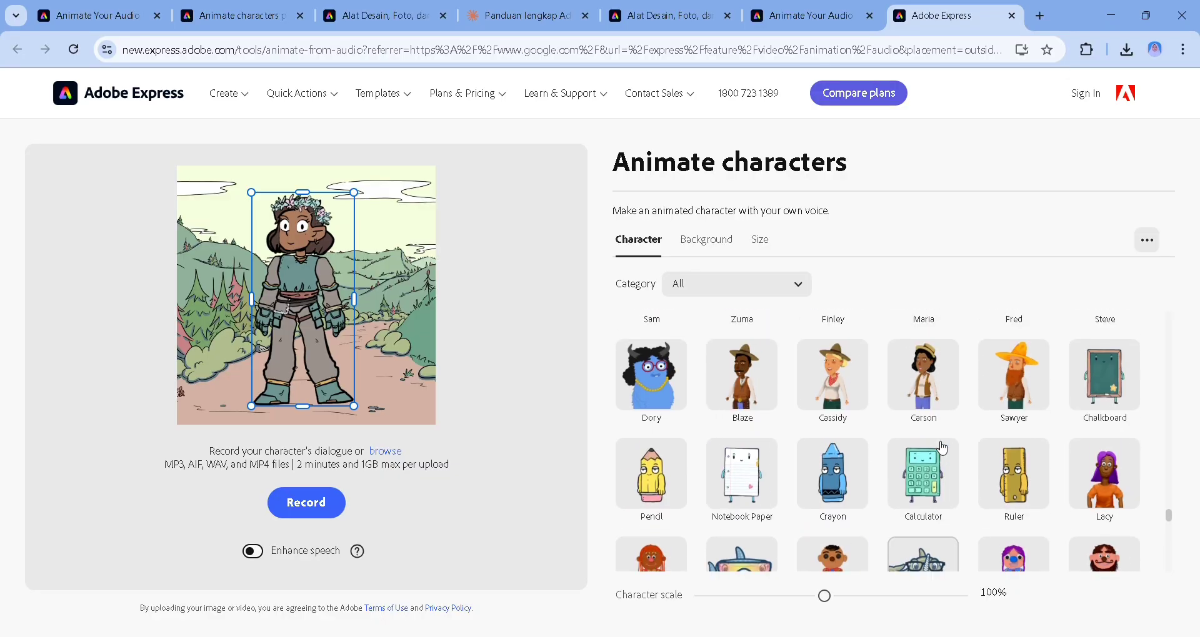
pyautogui.scroll(5, 941, 448)
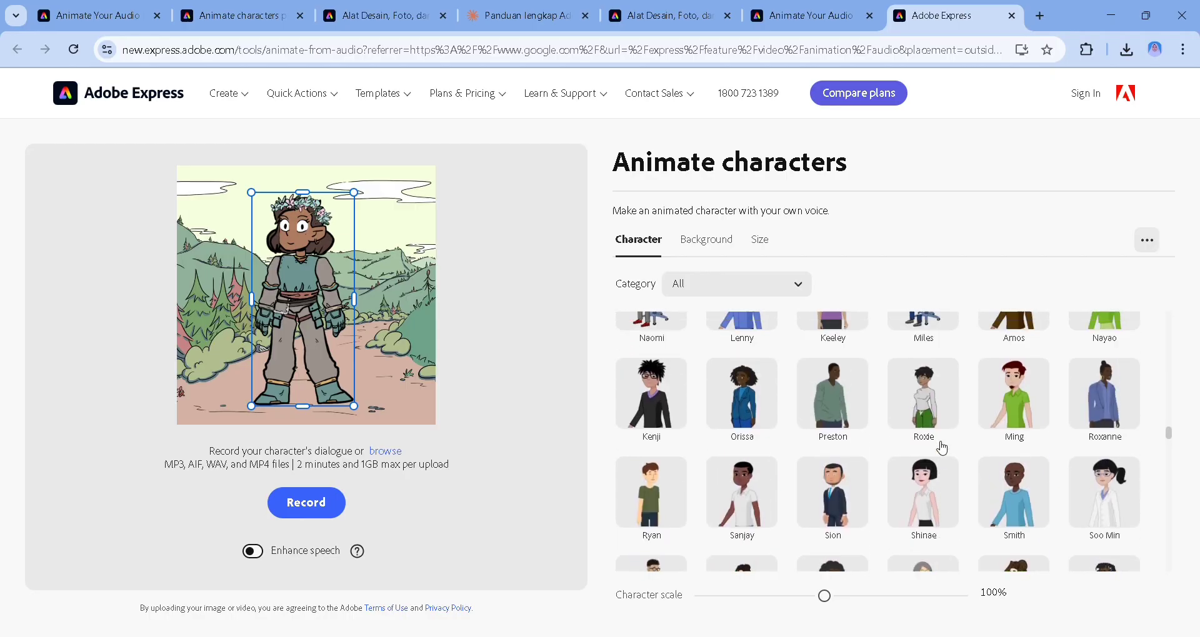
pyautogui.scroll(3, 941, 448)
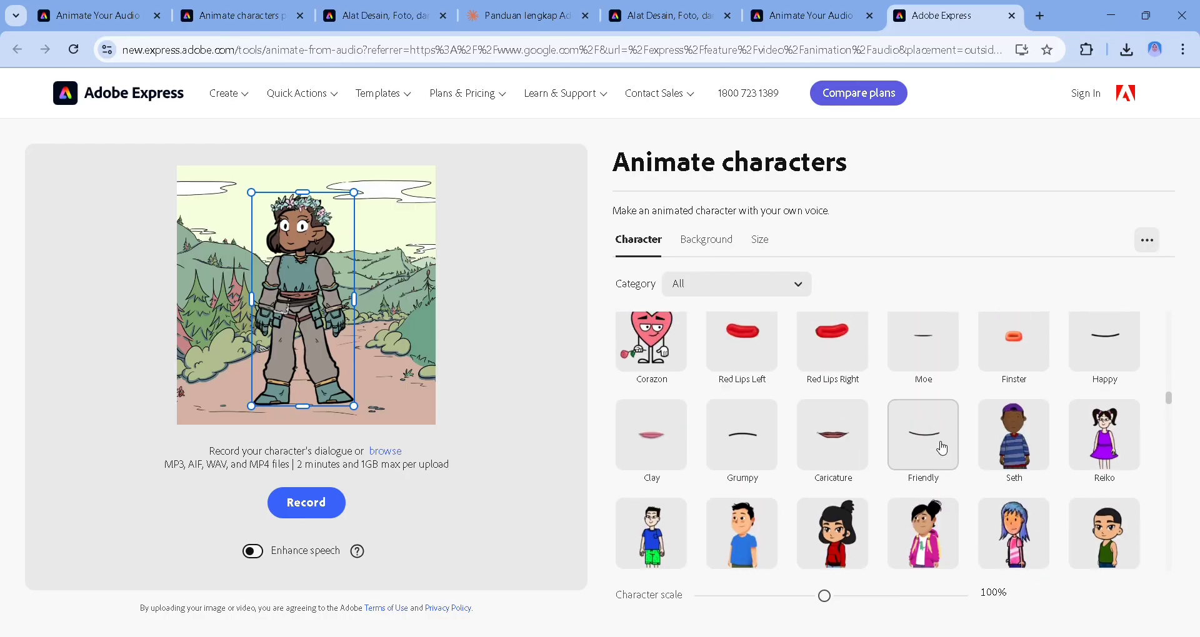
pyautogui.scroll(-1, 942, 448)
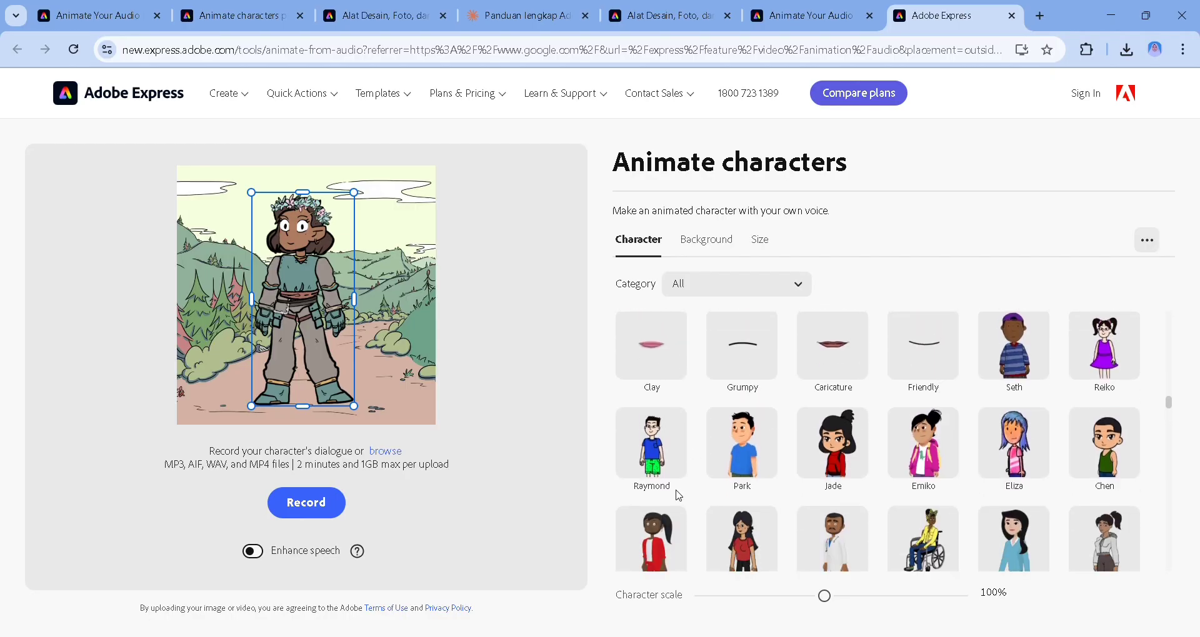
pyautogui.click(840, 445)
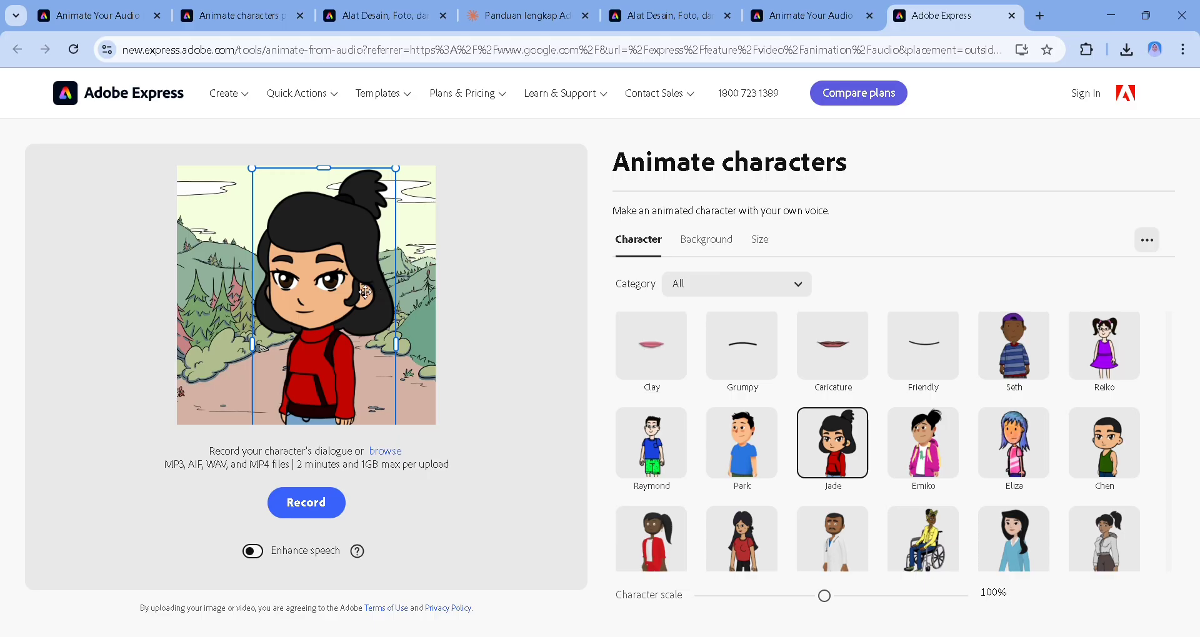
# - Scale the Jade character down to about 46% and position her full figure on the path near the scene's centre
pyautogui.moveTo(348, 291); pyautogui.dragTo(342, 290)
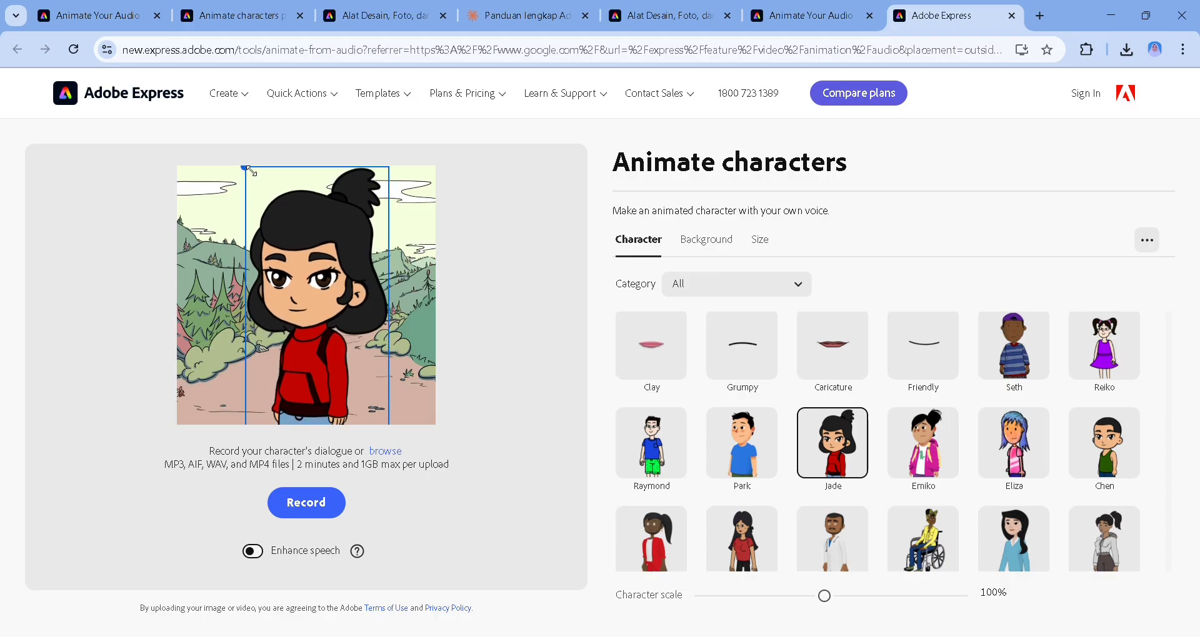
pyautogui.moveTo(244, 167); pyautogui.dragTo(286, 269)
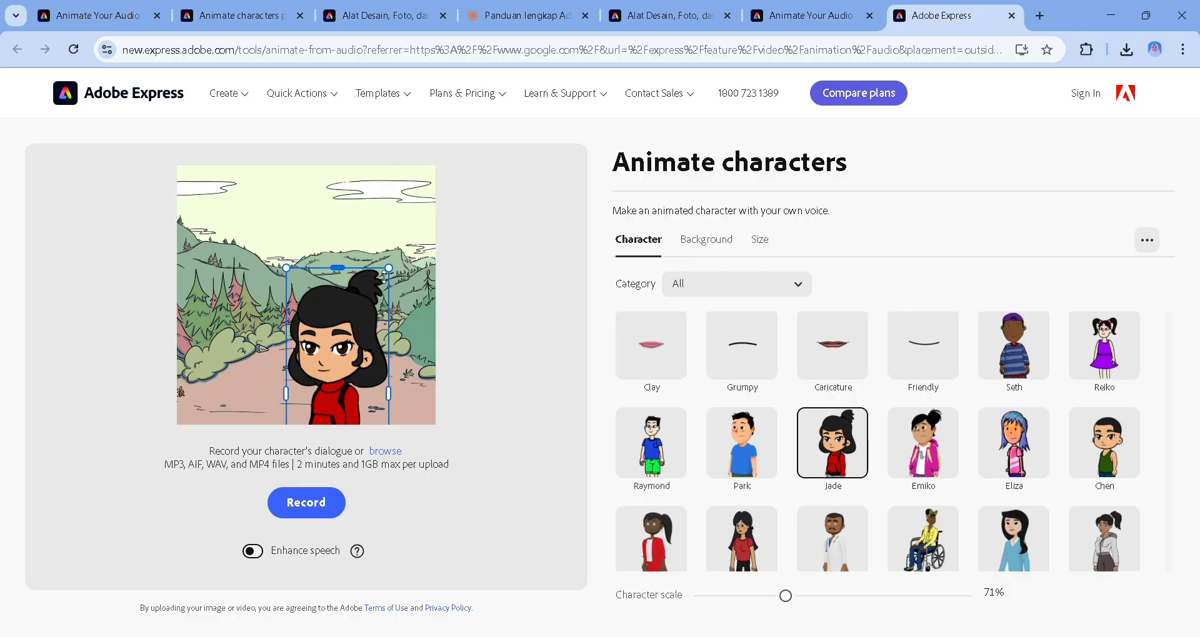
pyautogui.moveTo(365, 326); pyautogui.dragTo(350, 263)
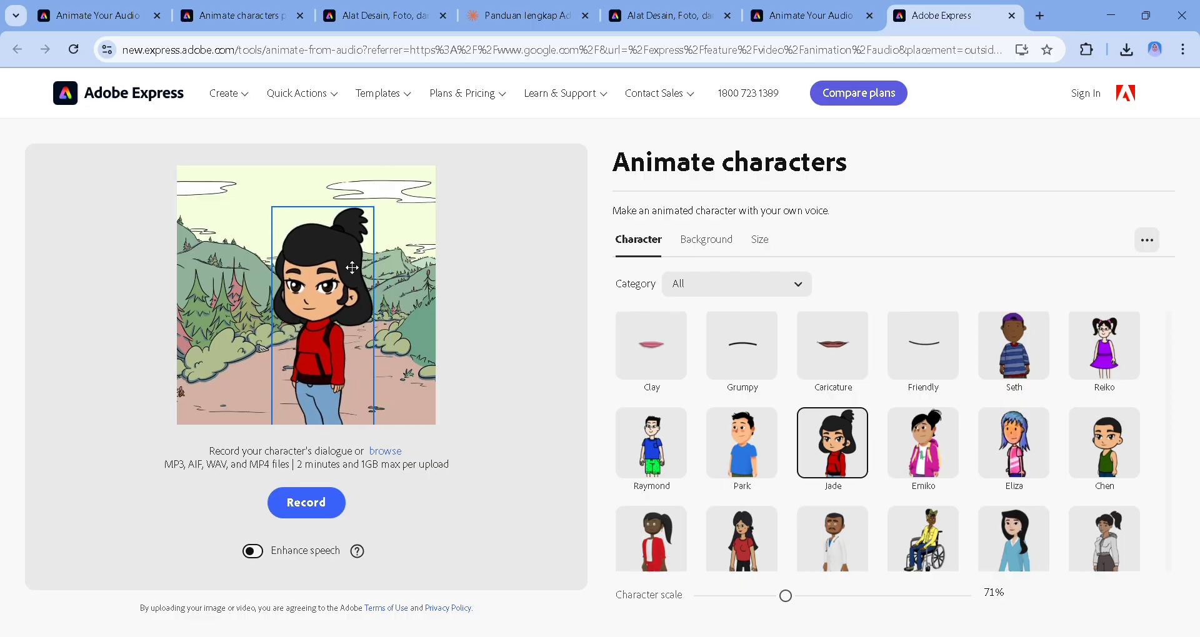
pyautogui.moveTo(374, 207); pyautogui.dragTo(356, 253)
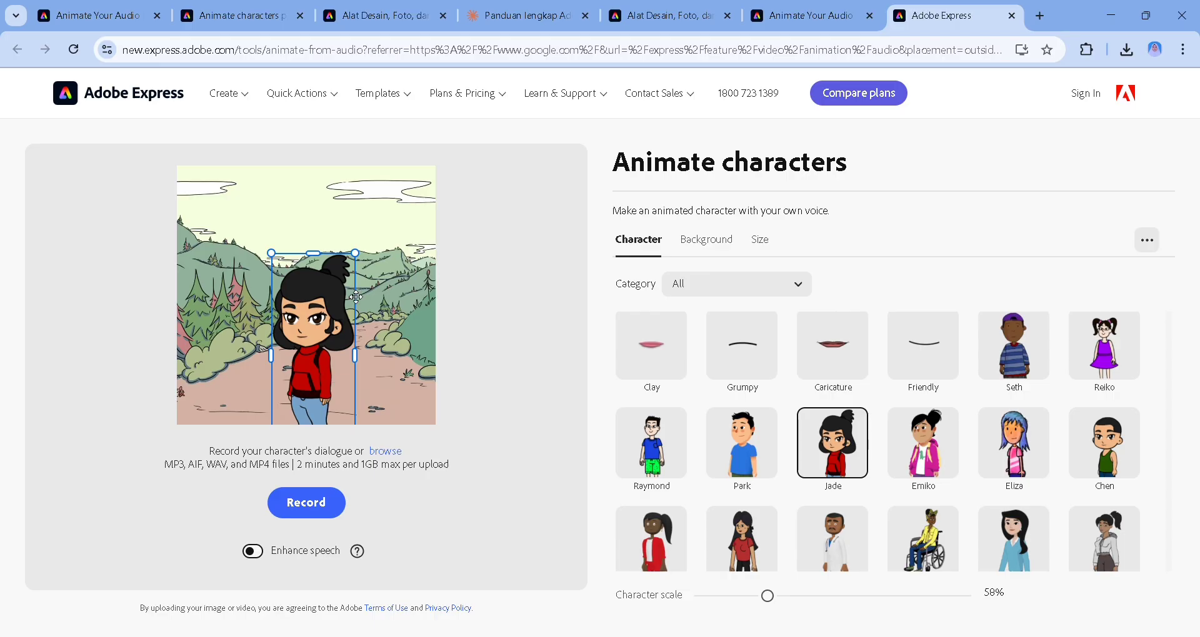
pyautogui.moveTo(333, 317); pyautogui.dragTo(341, 275)
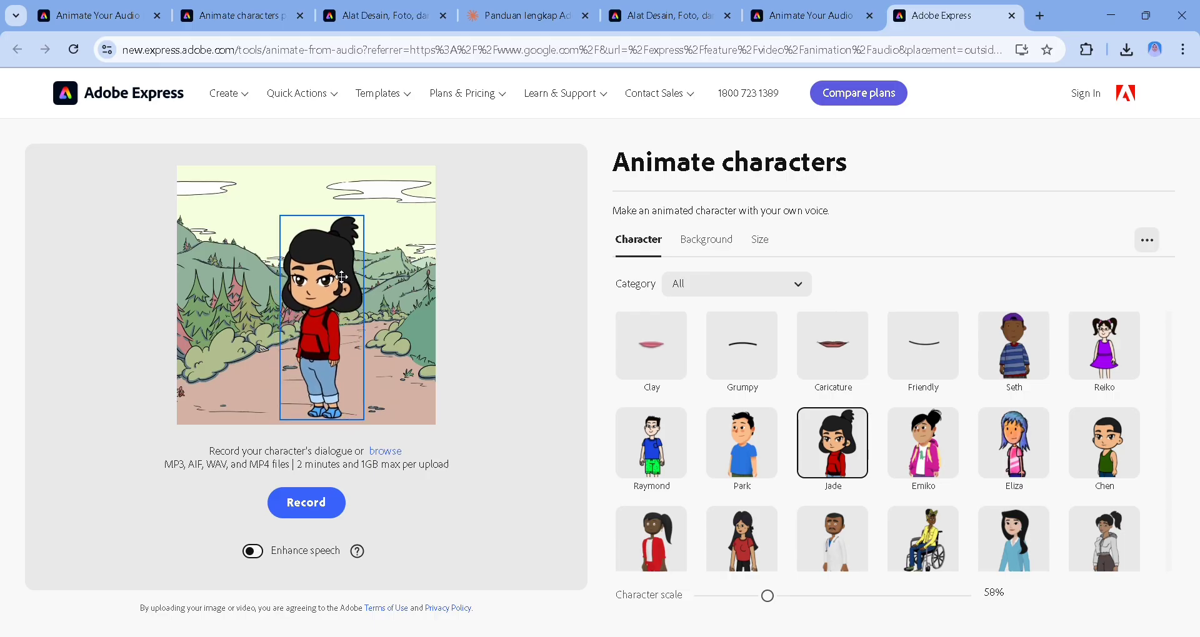
pyautogui.moveTo(364, 214); pyautogui.dragTo(350, 251)
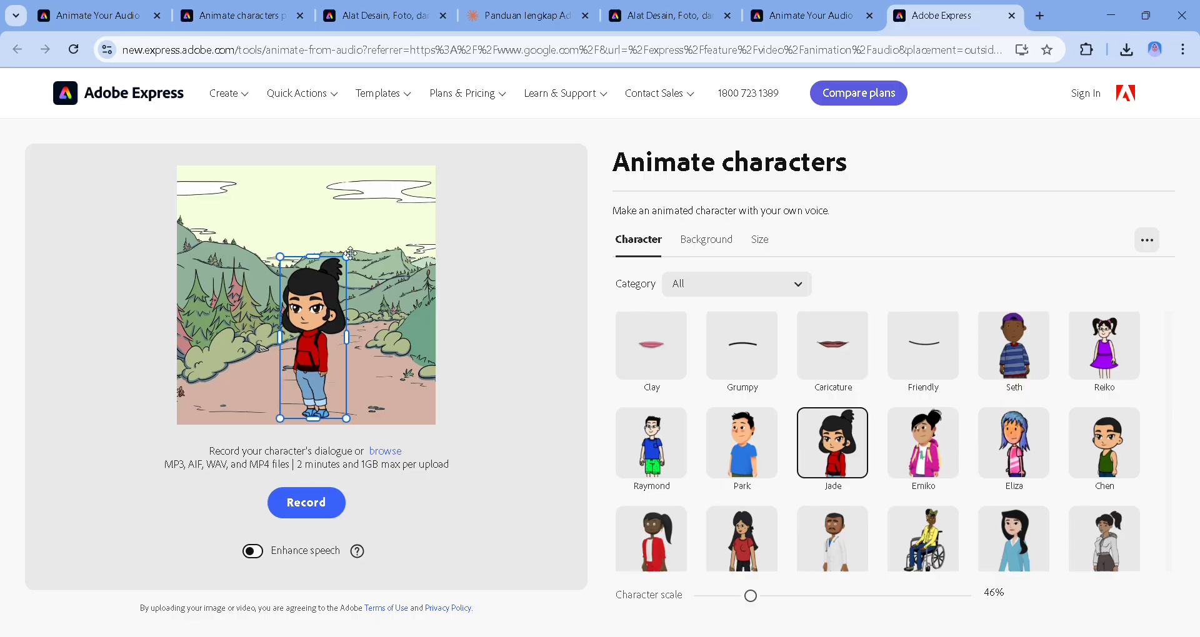
pyautogui.moveTo(323, 311); pyautogui.dragTo(330, 311)
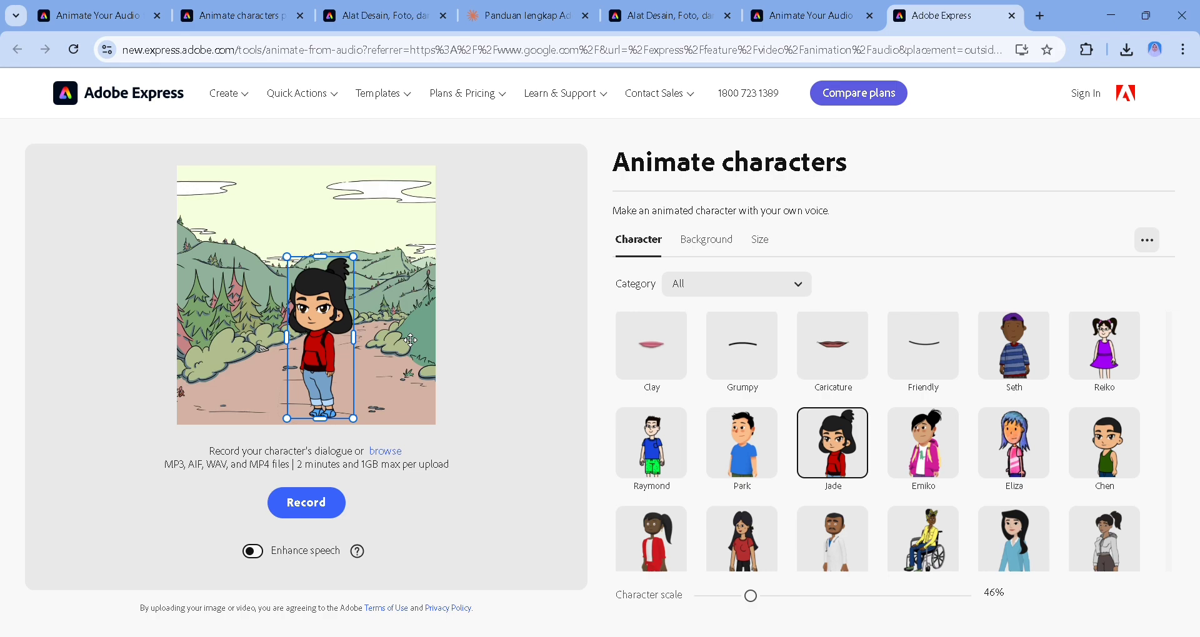
# - Browse the available backgrounds and set the scene's background to Classroom Chalkboard
pyautogui.click(731, 249)
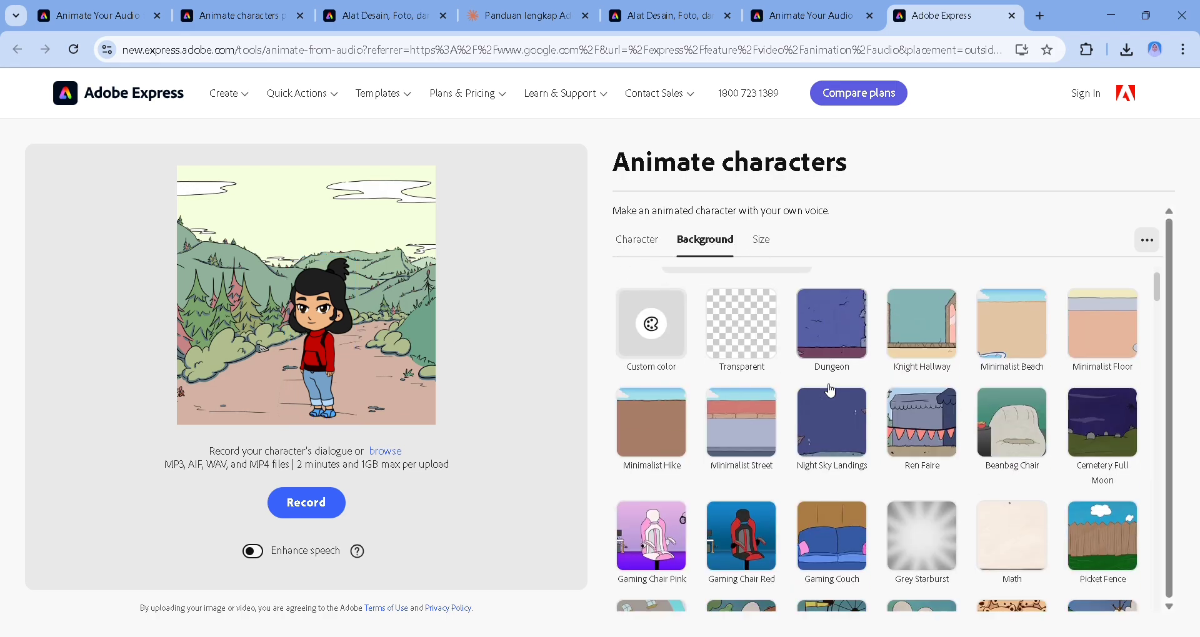
pyautogui.scroll(-3, 830, 391)
pyautogui.scroll(-6, 830, 391)
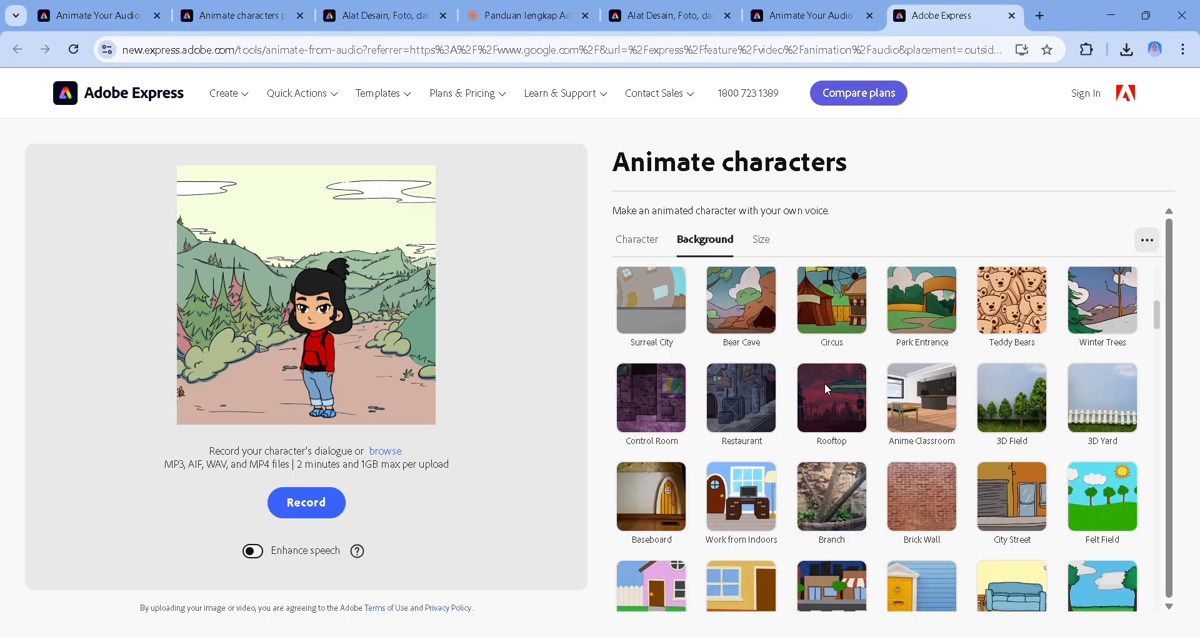
pyautogui.scroll(-1, 862, 406)
pyautogui.scroll(-3, 904, 434)
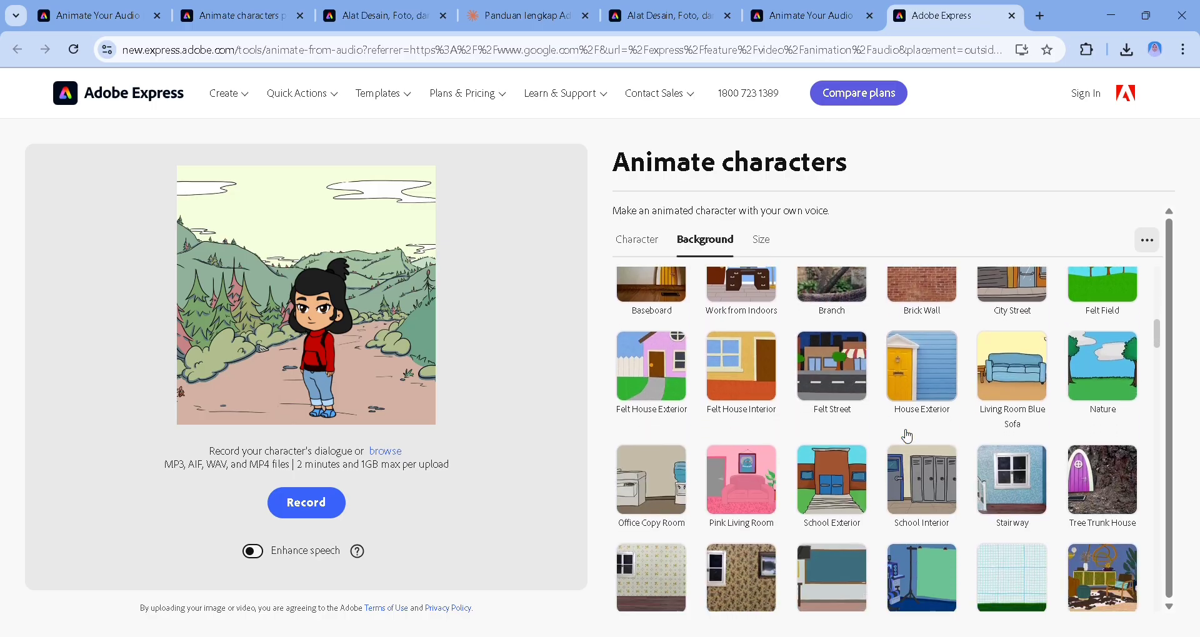
pyautogui.scroll(-2, 907, 436)
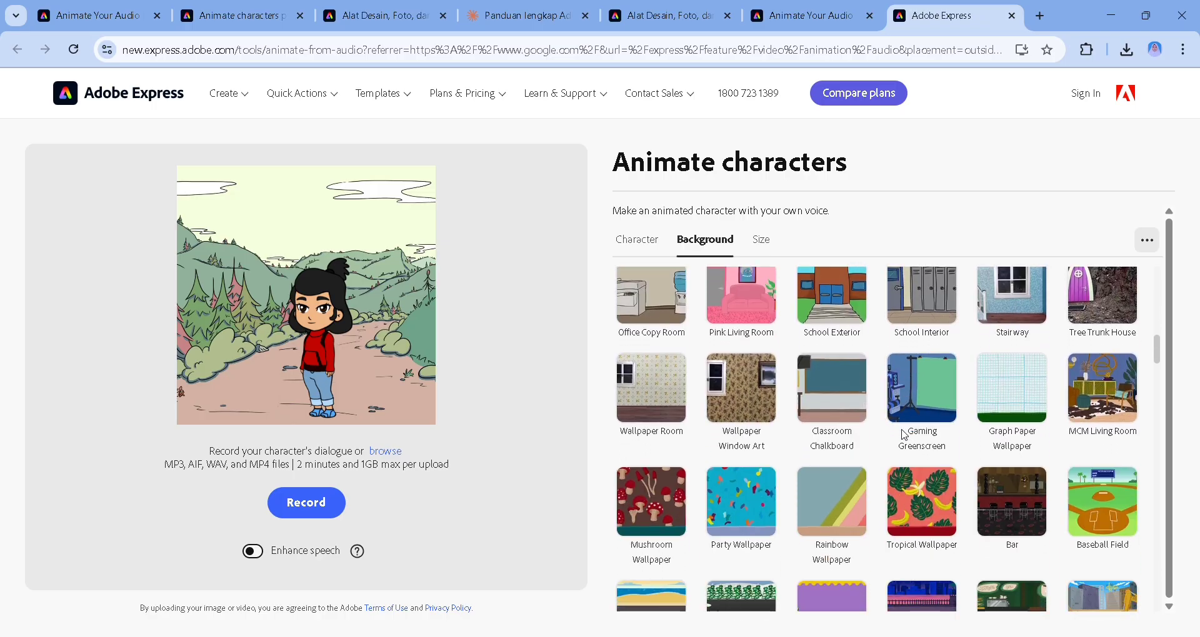
pyautogui.scroll(-1, 846, 417)
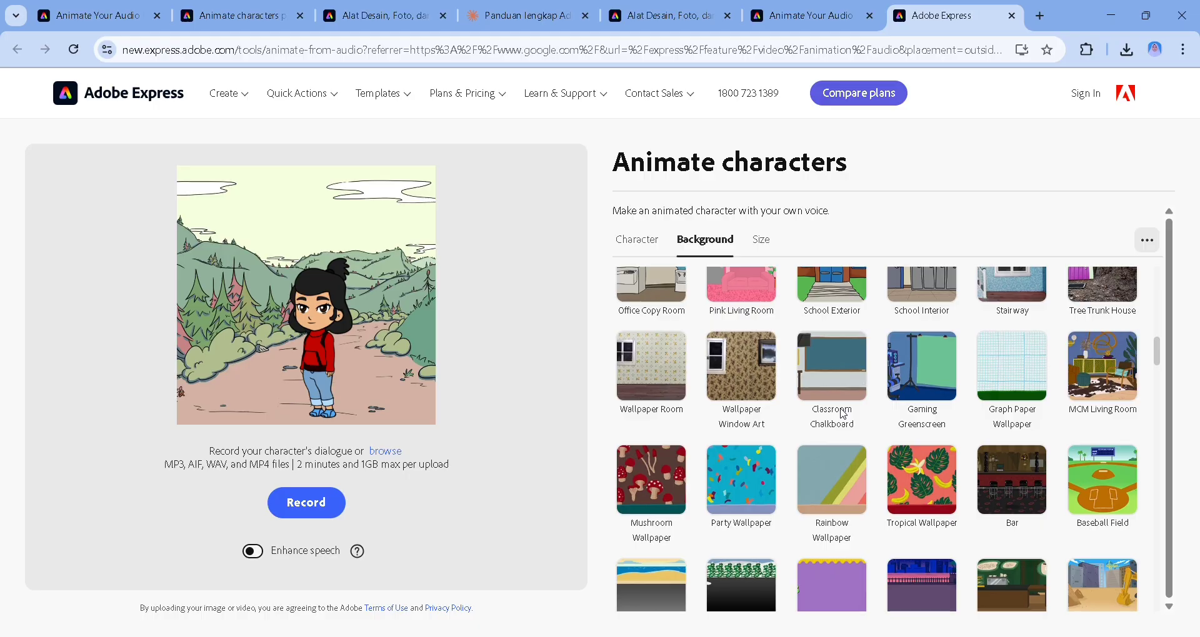
pyautogui.scroll(-1, 836, 456)
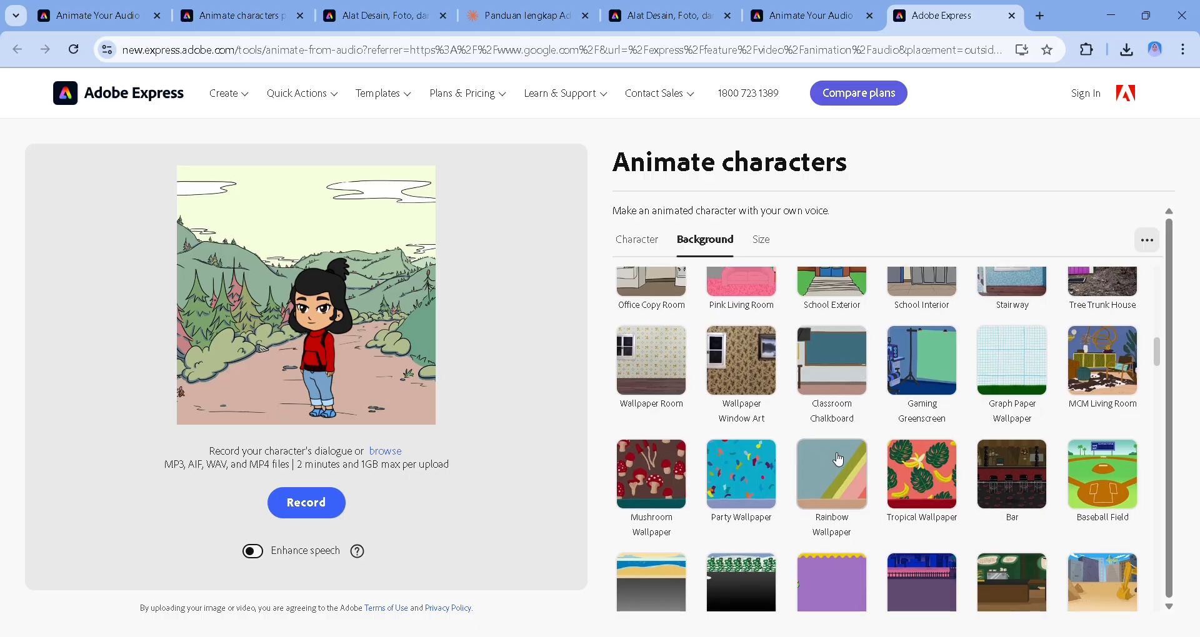
pyautogui.click(840, 378)
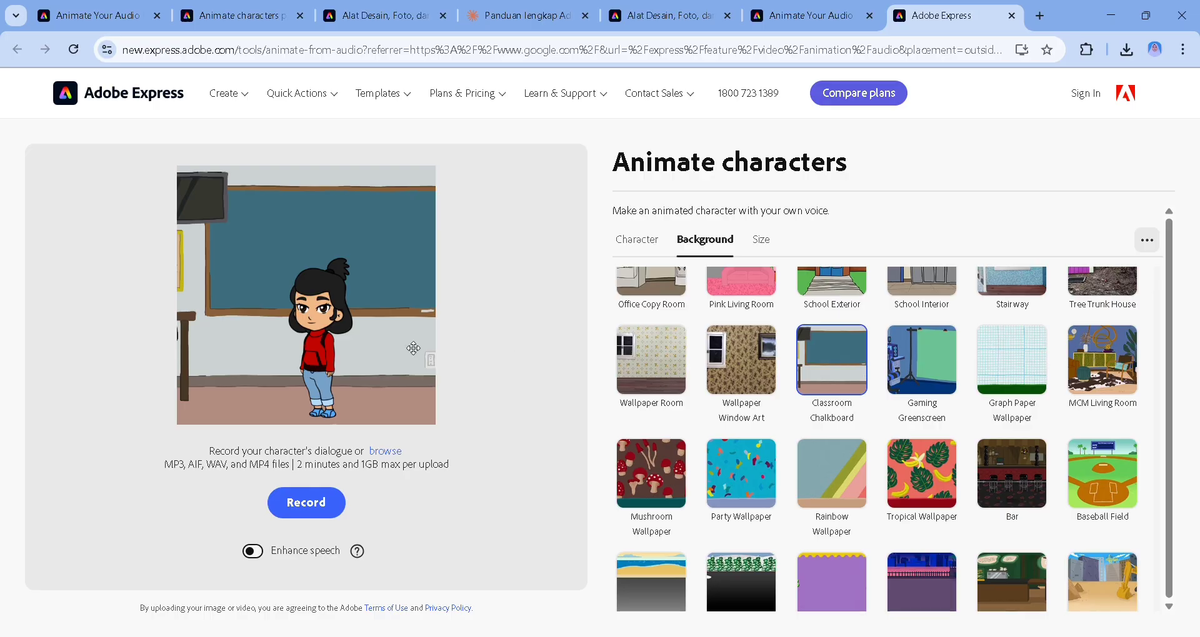
# - Move the character toward the right end of the chalkboard and make her slightly smaller
pyautogui.click(331, 378)
pyautogui.moveTo(332, 378); pyautogui.dragTo(392, 370)
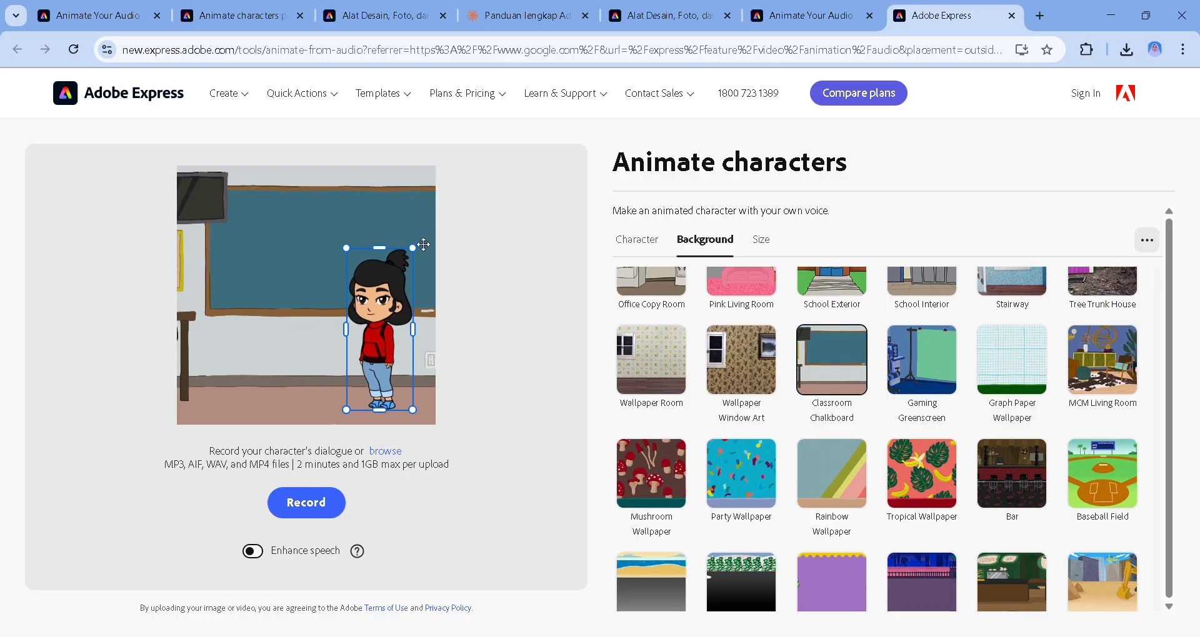
pyautogui.moveTo(413, 249); pyautogui.dragTo(400, 292)
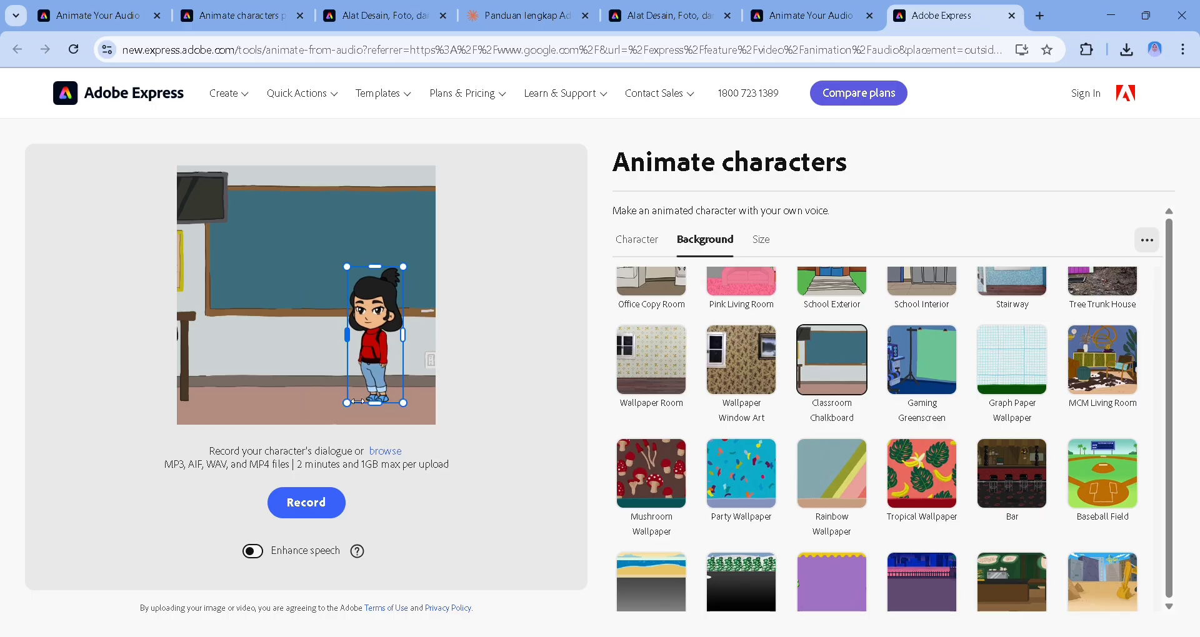
# - Enlarge the character slightly toward the floor and set the scene size to YouTube Landscape, 16:9 at 1920 x 1080
pyautogui.moveTo(350, 404); pyautogui.dragTo(348, 409)
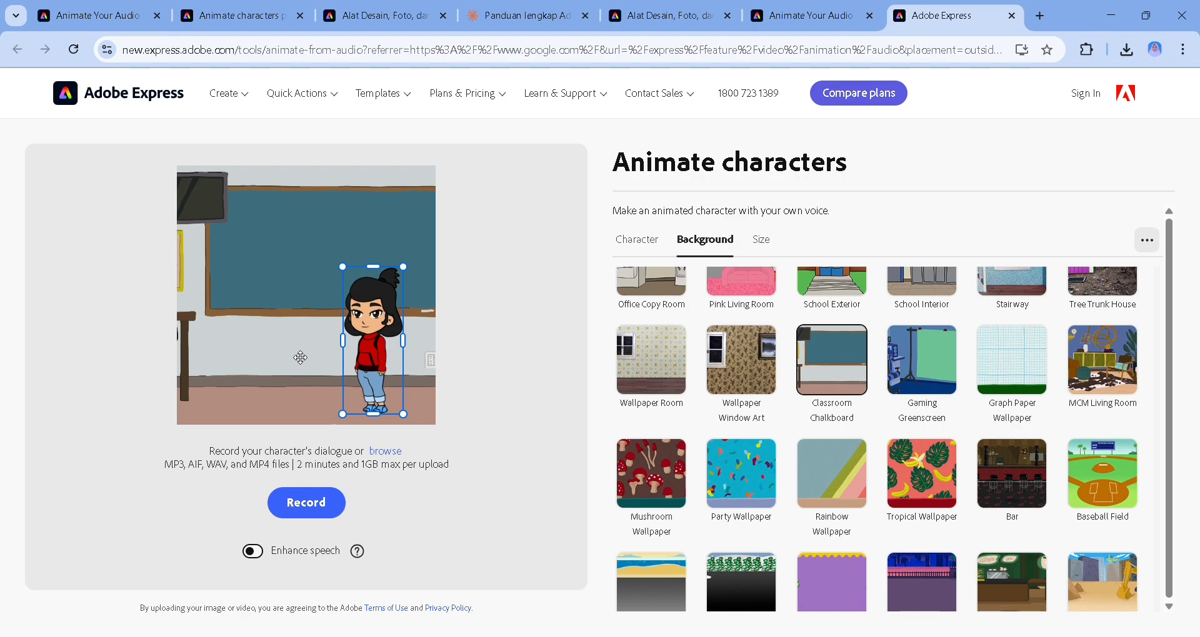
pyautogui.click(773, 250)
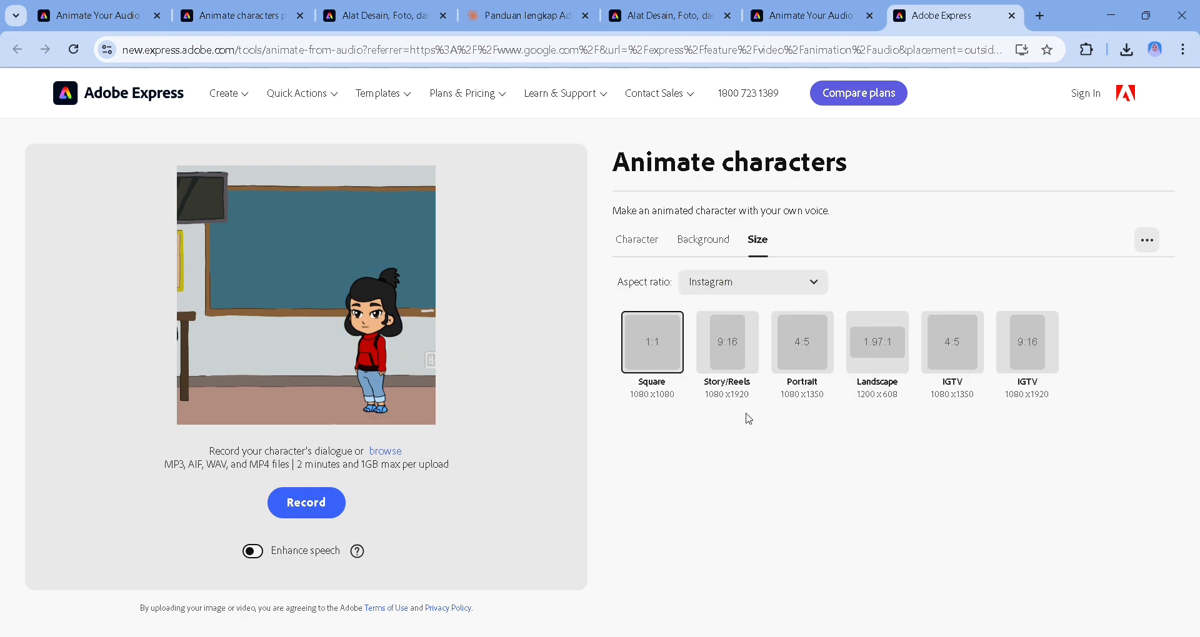
pyautogui.click(806, 280)
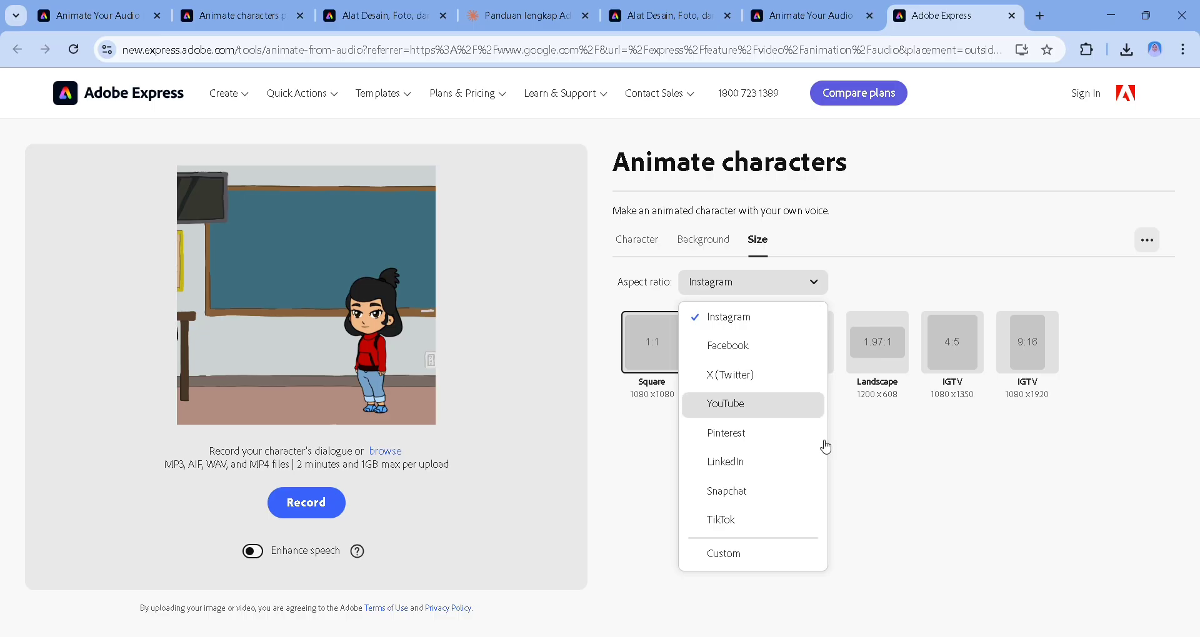
pyautogui.click(806, 415)
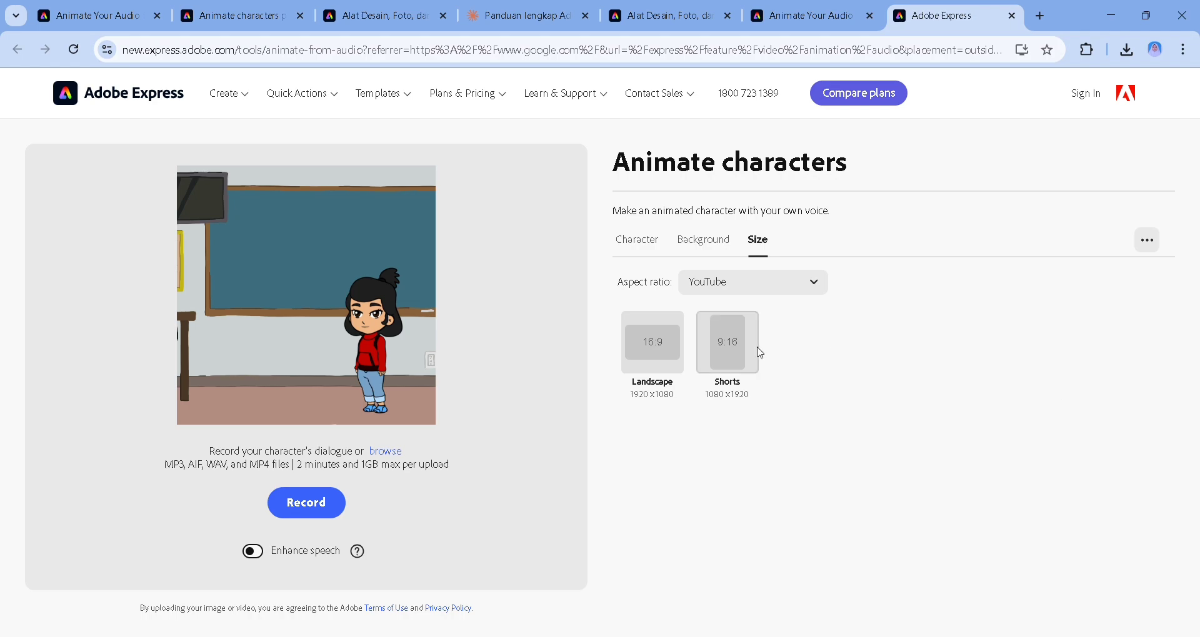
pyautogui.click(664, 353)
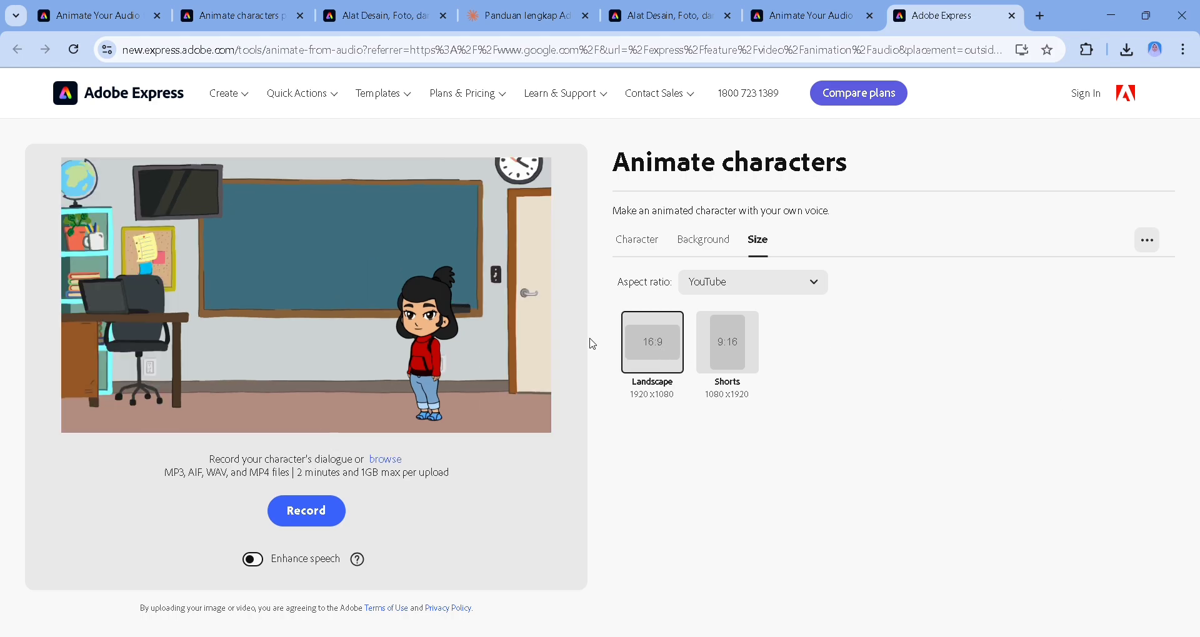
# - Move the character to the gap between the chalkboard and the door, and turn on Enhance speech
pyautogui.moveTo(437, 350); pyautogui.dragTo(470, 346)
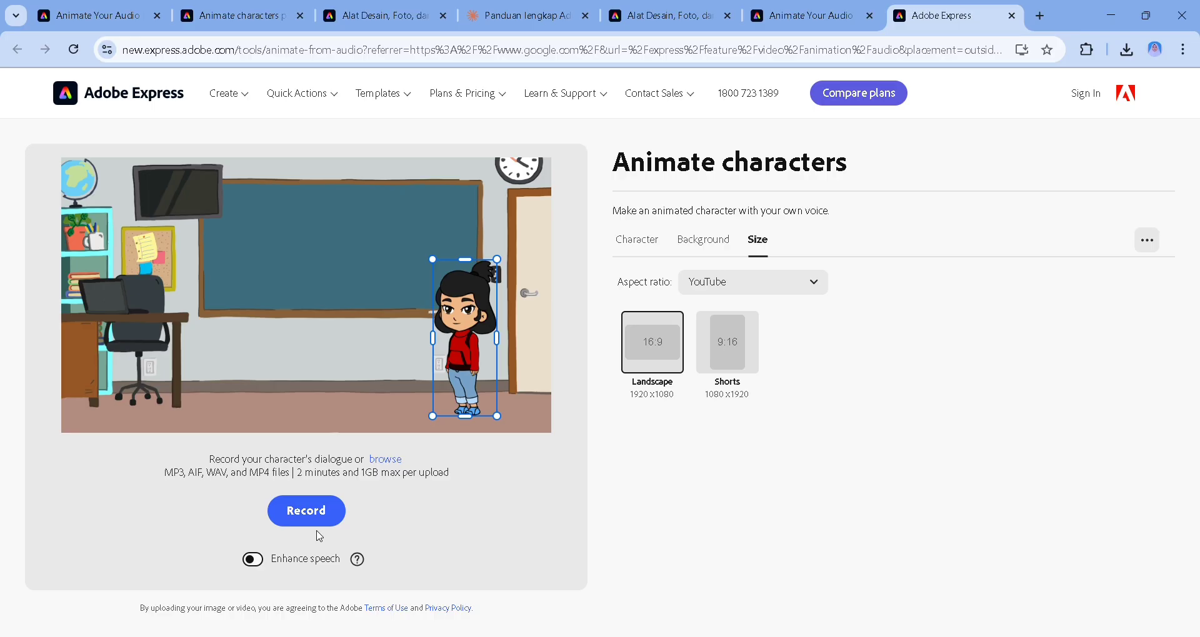
pyautogui.click(262, 567)
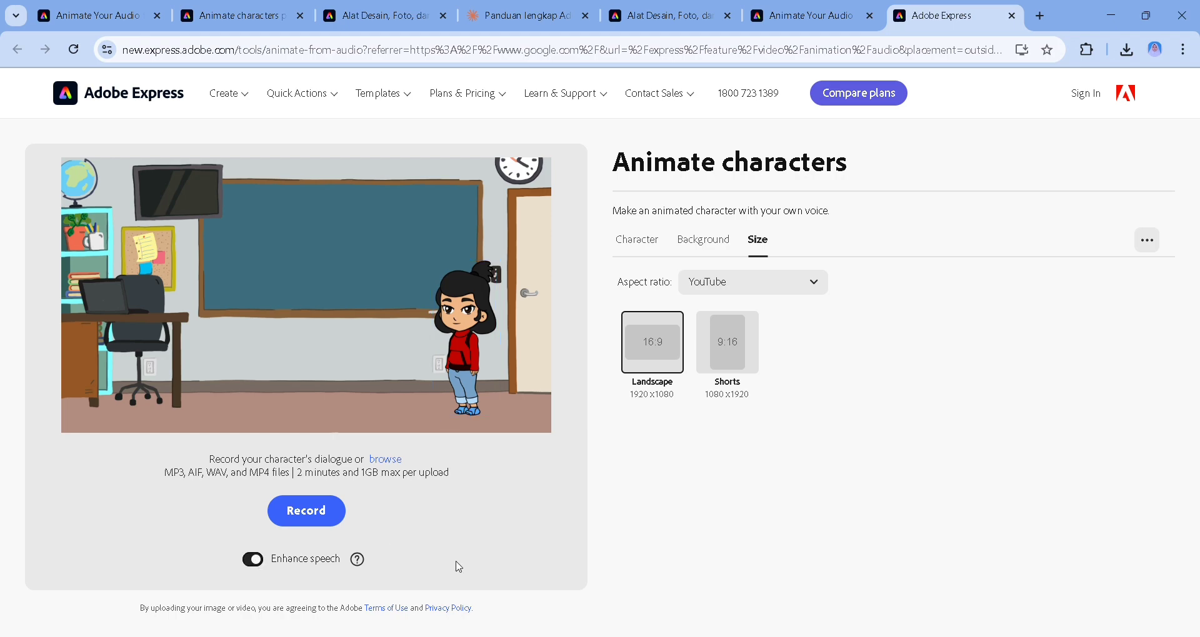
pyautogui.moveTo(469, 382); pyautogui.dragTo(473, 381)
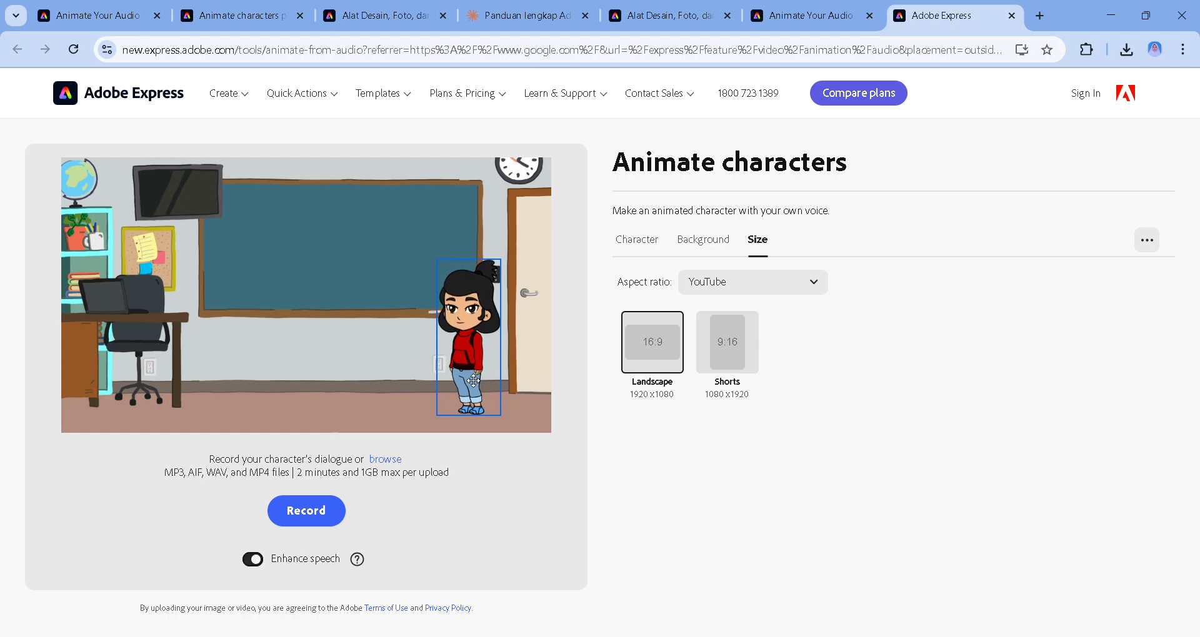
# - Record the character's dialogue up to the 2-minute limit and finish the recording to generate the animated preview
pyautogui.click(330, 515)
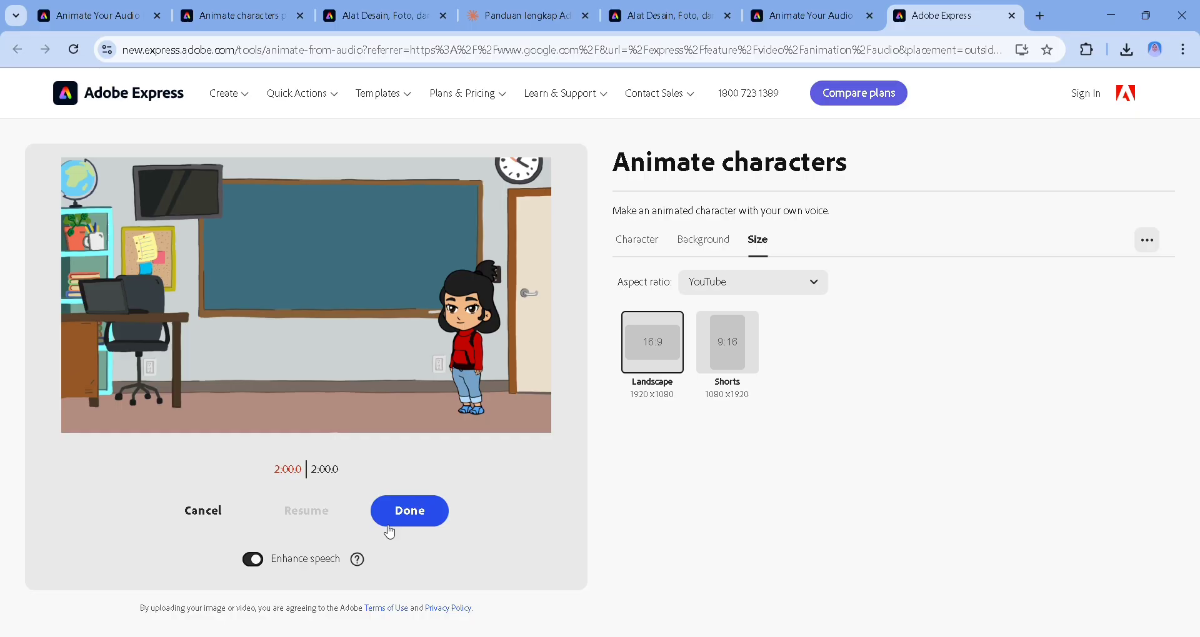
pyautogui.click(422, 521)
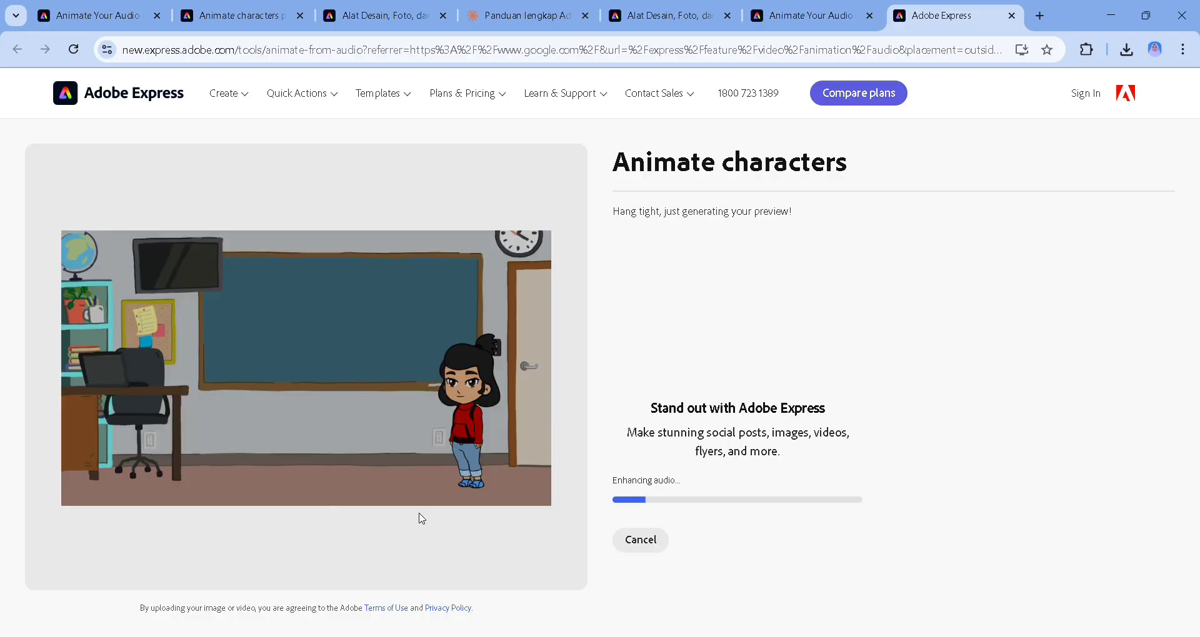